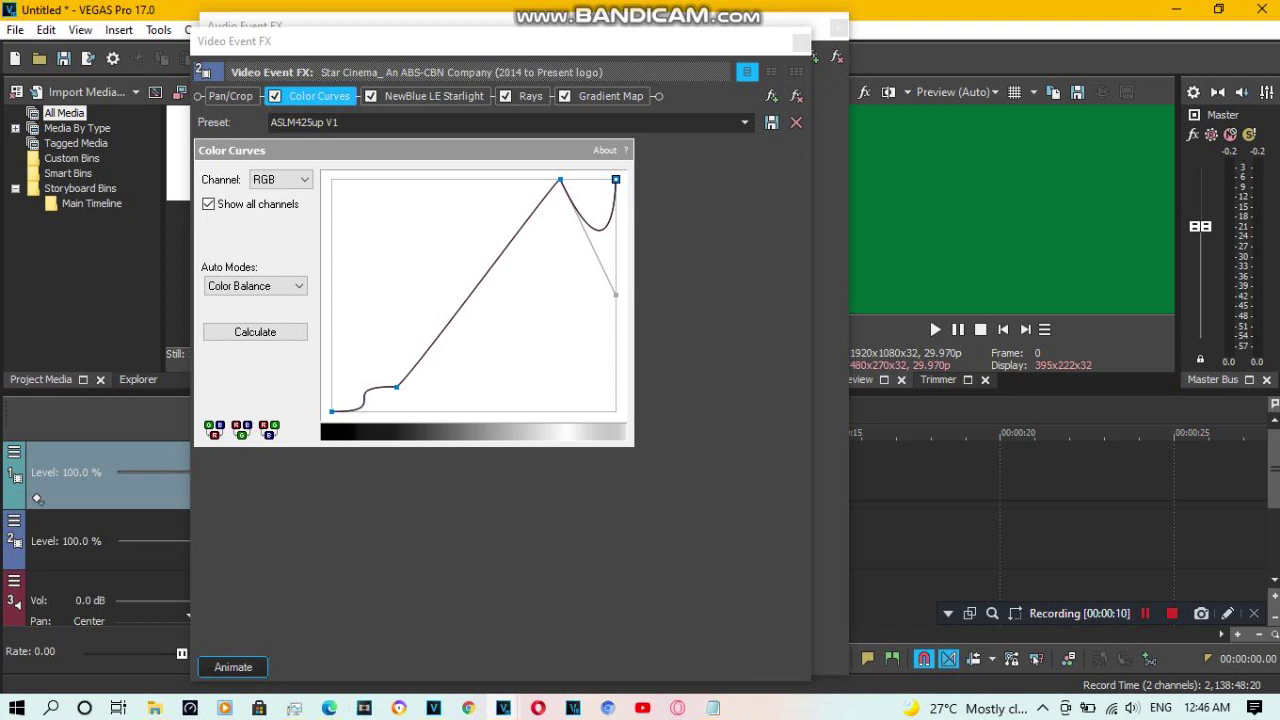
# Step: Examine the Color Curves preset and the NewBlue LE Starlight values for light source, star rays and mix
pyautogui.click(305, 122)
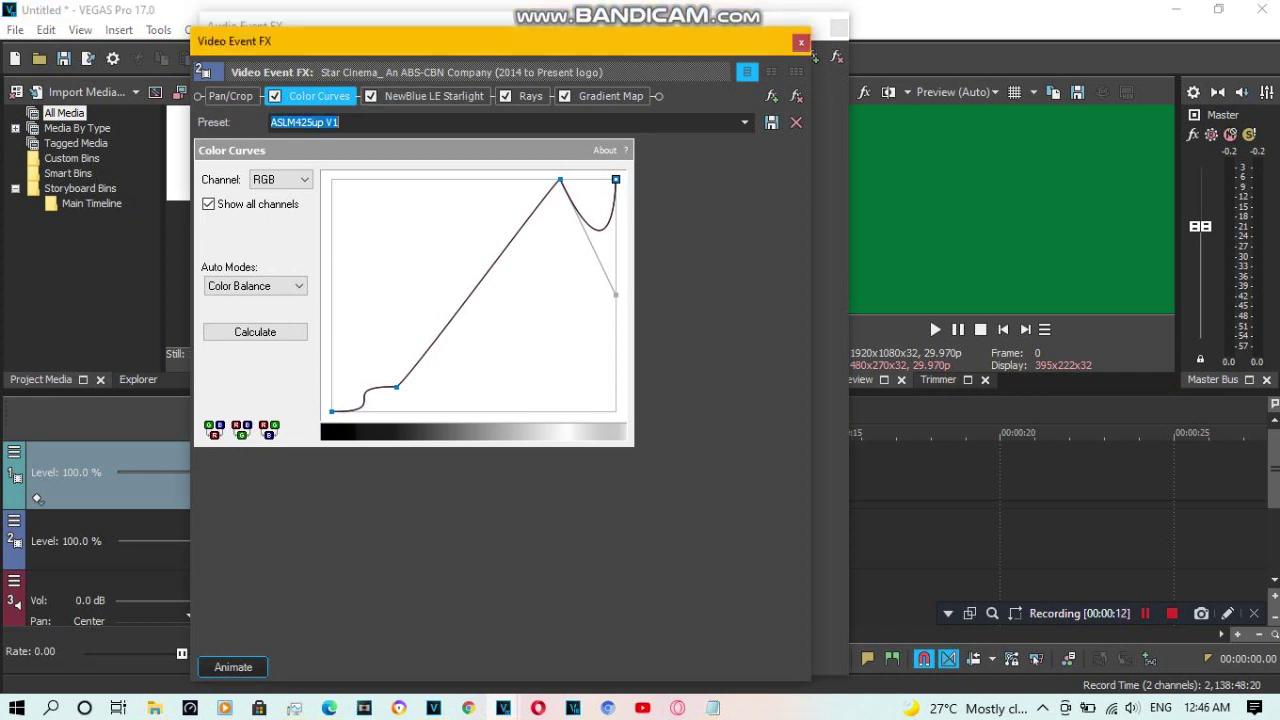
pyautogui.click(434, 96)
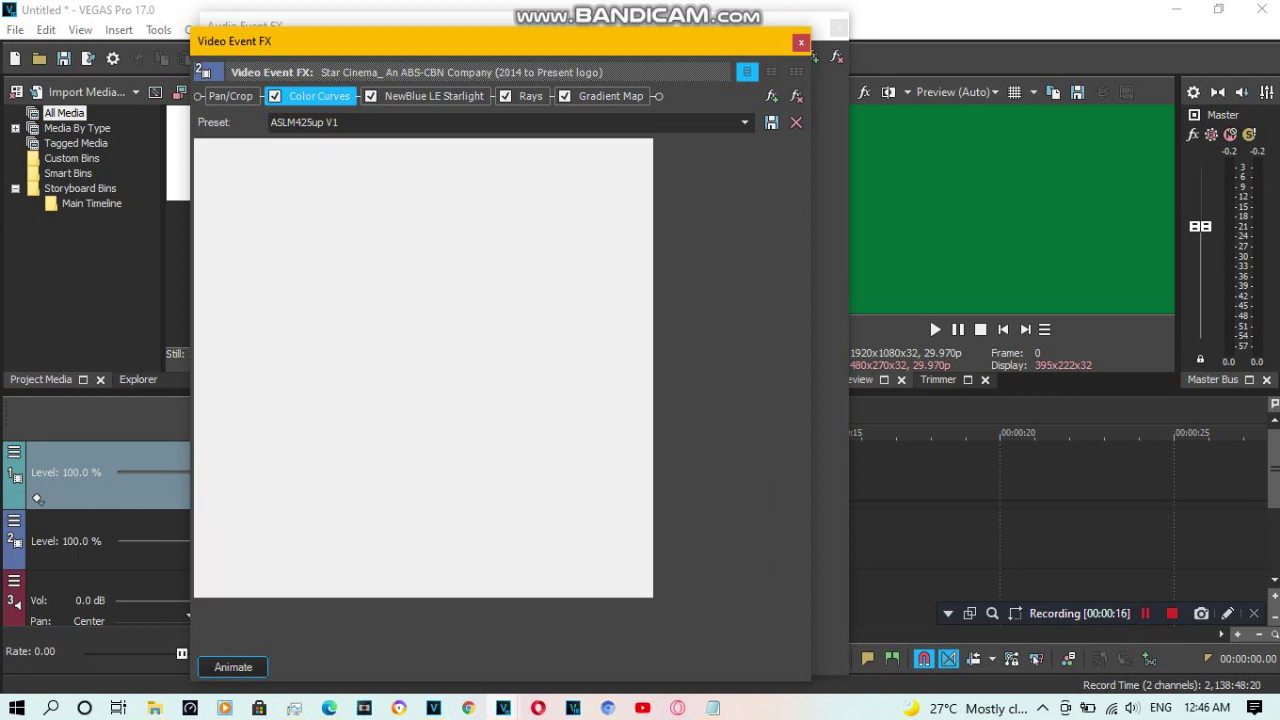
pyautogui.click(434, 96)
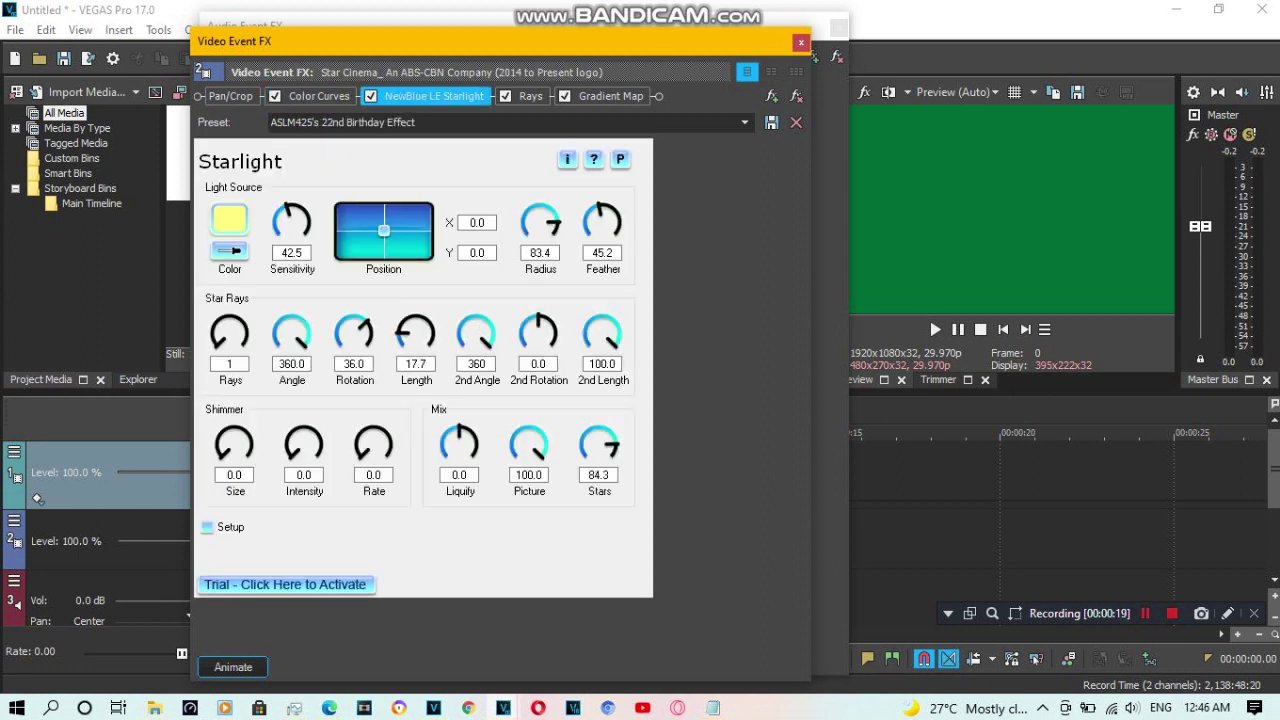
pyautogui.doubleClick(291, 253)
pyautogui.doubleClick(540, 253)
pyautogui.doubleClick(602, 253)
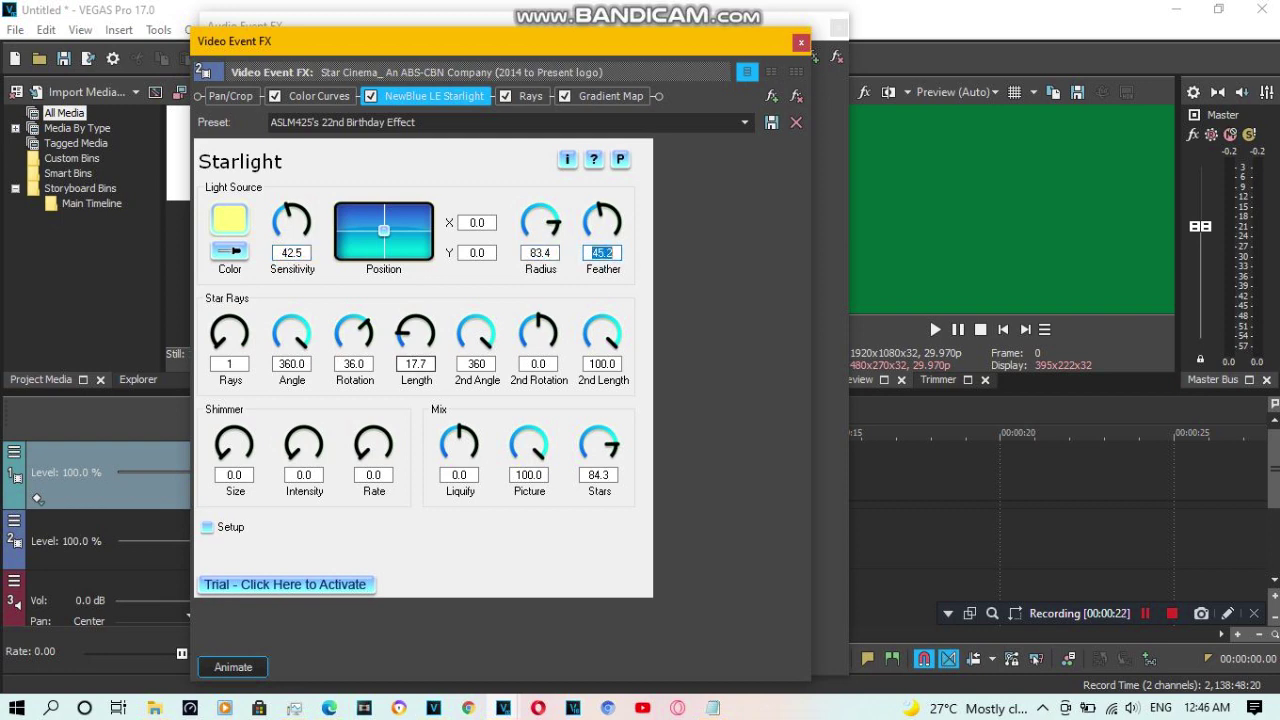
pyautogui.moveTo(279, 364); pyautogui.dragTo(430, 364)
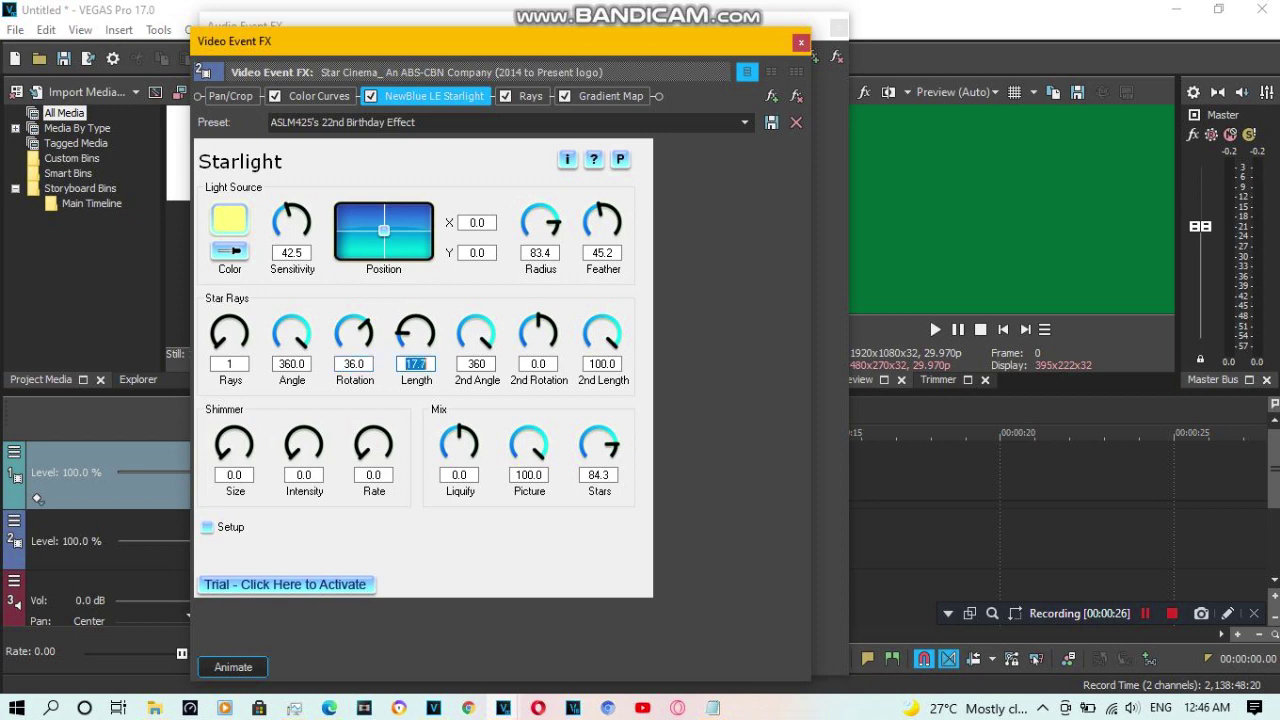
pyautogui.doubleClick(477, 364)
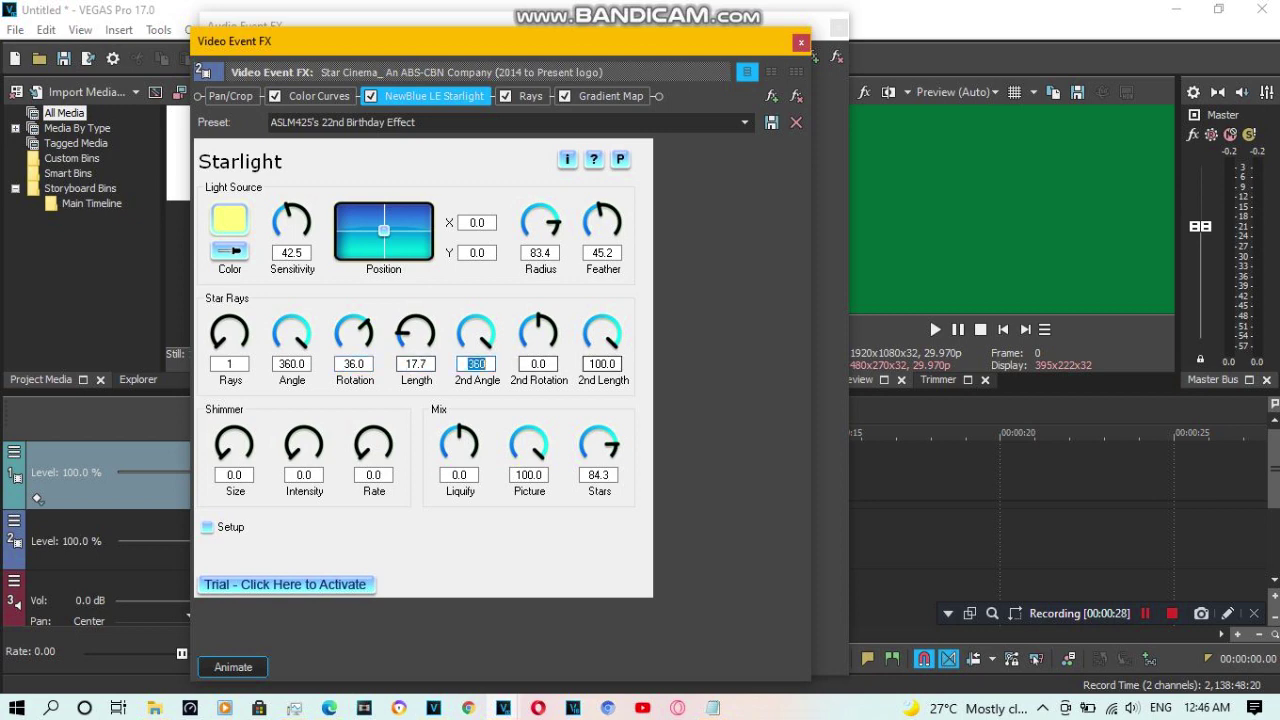
pyautogui.doubleClick(602, 364)
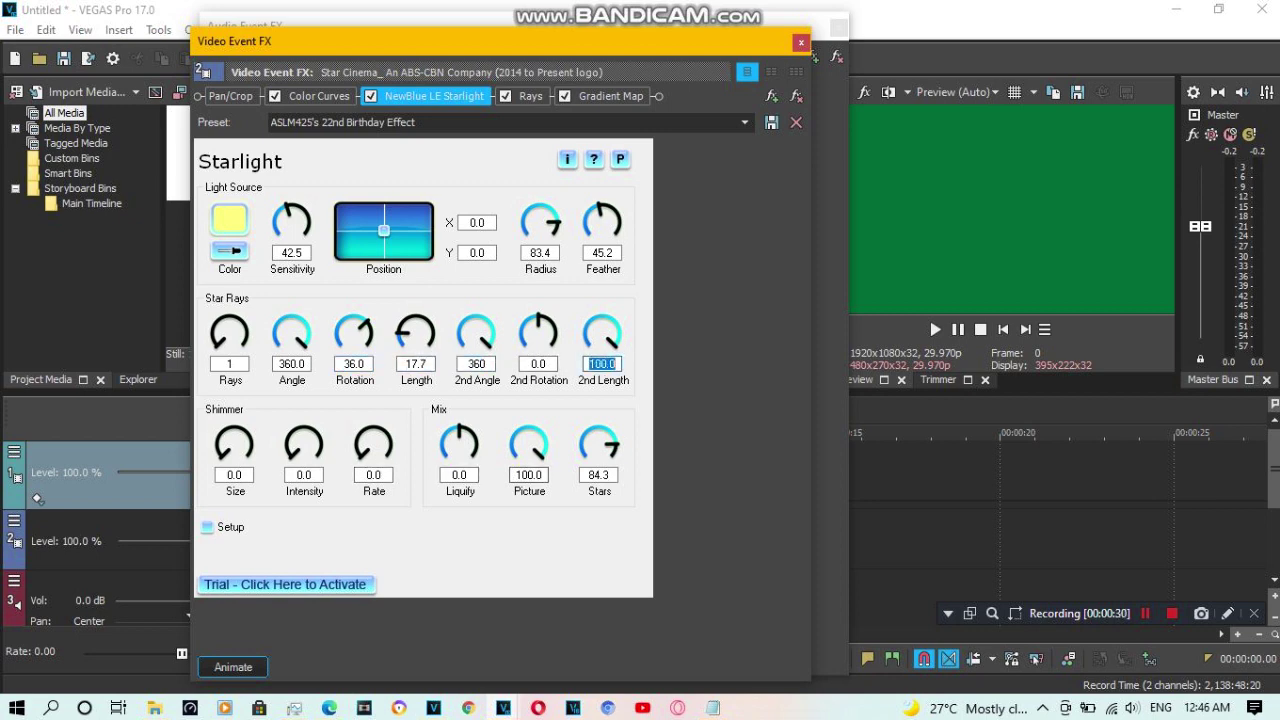
pyautogui.doubleClick(598, 475)
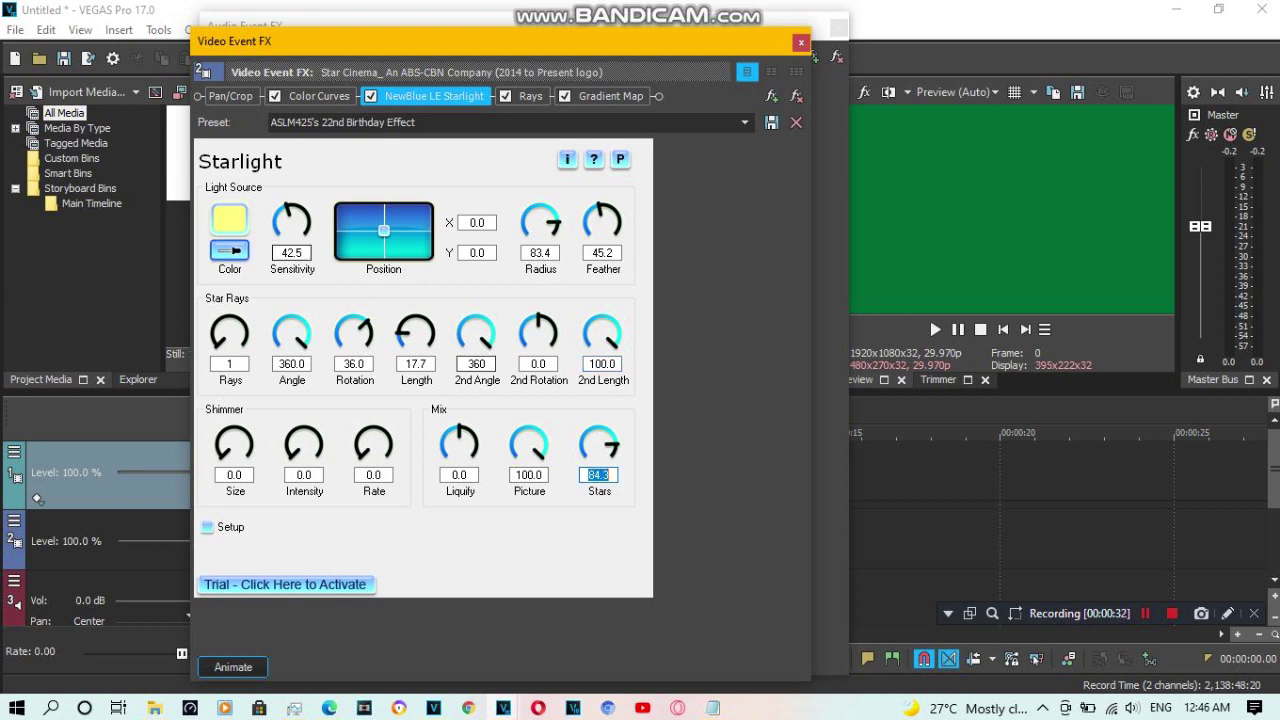
# Step: Examine the Rays effect's parameters, from threshold and amount down to quality
pyautogui.click(530, 97)
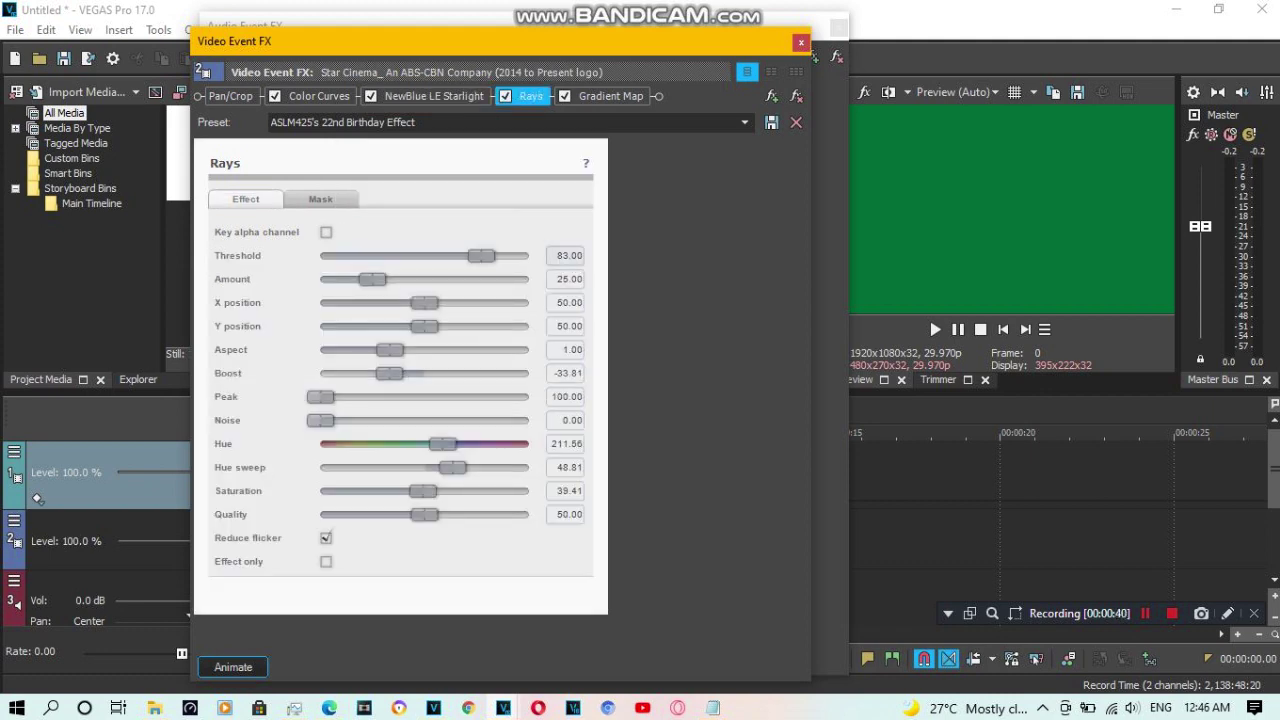
pyautogui.doubleClick(567, 256)
pyautogui.click(567, 256)
pyautogui.doubleClick(567, 256)
pyautogui.click(567, 280)
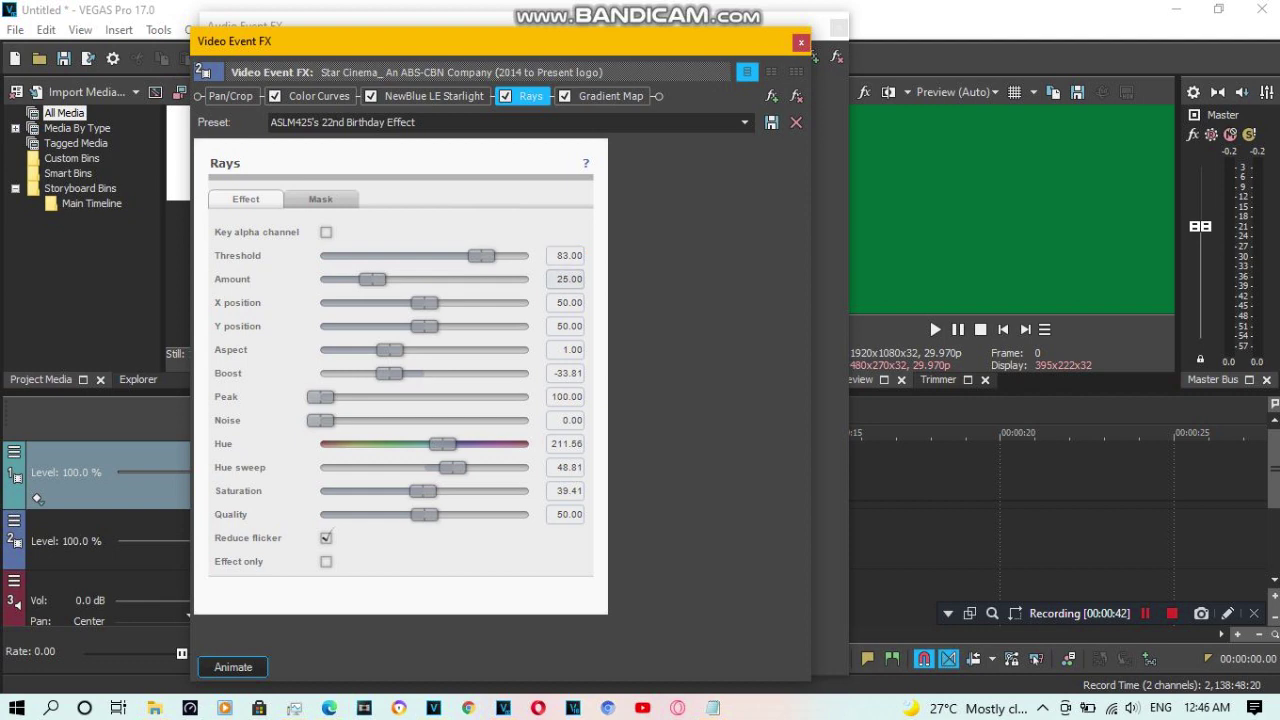
pyautogui.doubleClick(567, 280)
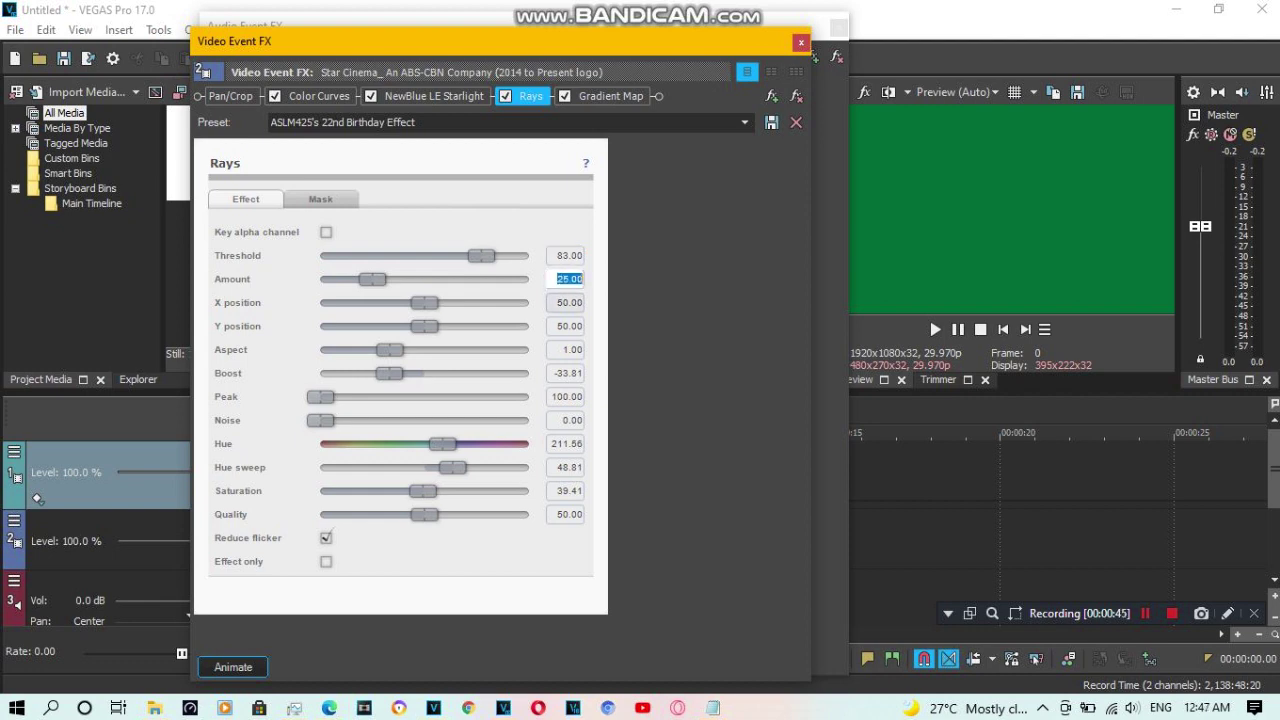
pyautogui.click(562, 279)
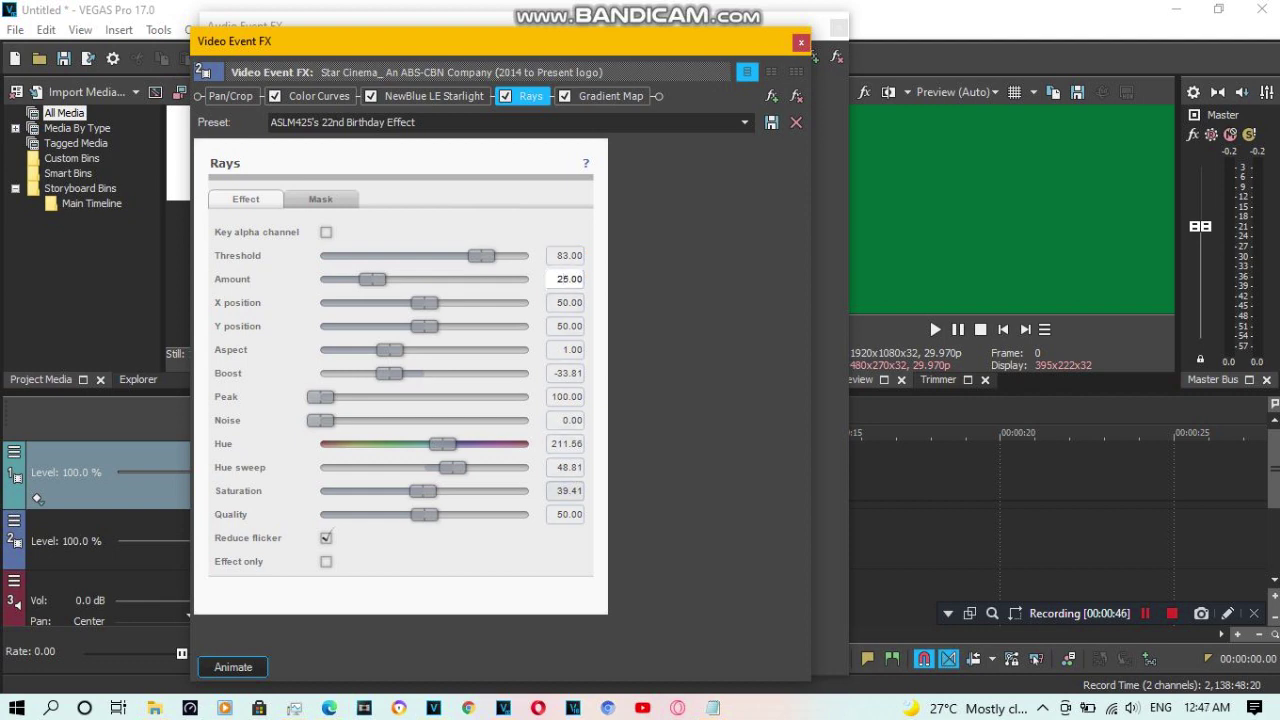
pyautogui.click(567, 515)
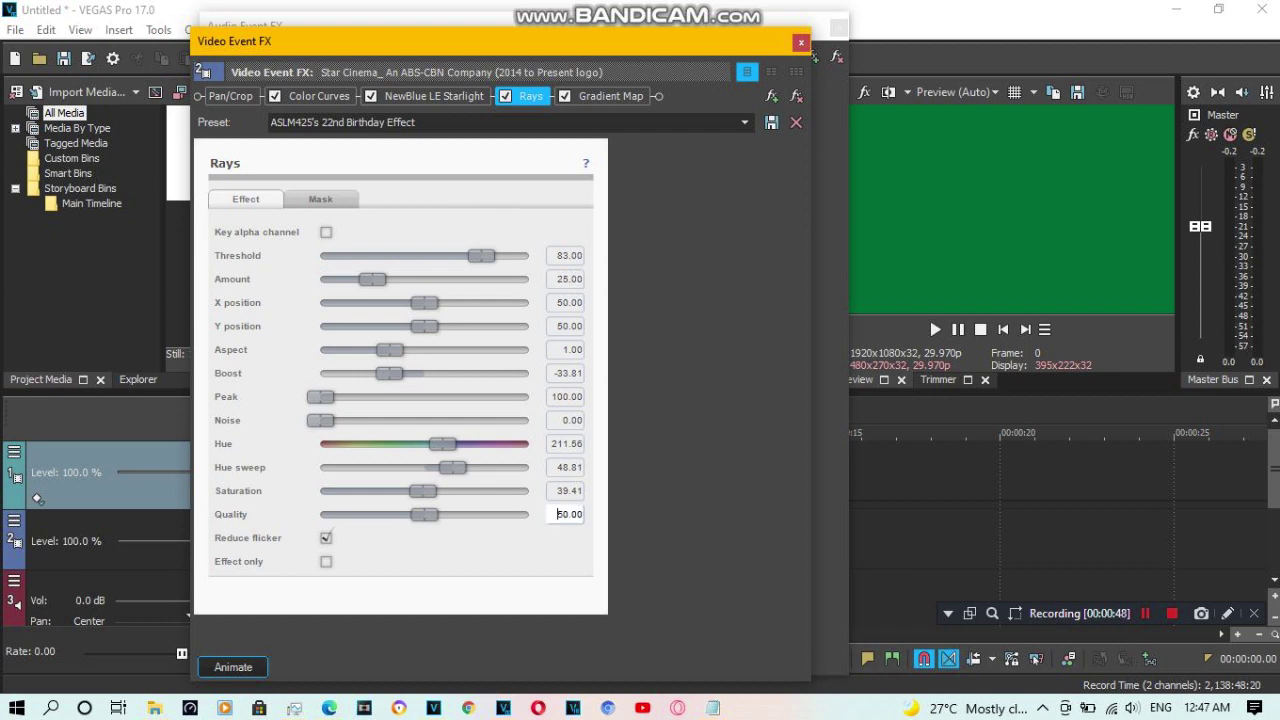
pyautogui.doubleClick(567, 515)
pyautogui.click(558, 514)
# Step: Step through the Gradient Map's colour points 0 to 5 to view their RGB values, and close the Video Event FX window
pyautogui.click(610, 96)
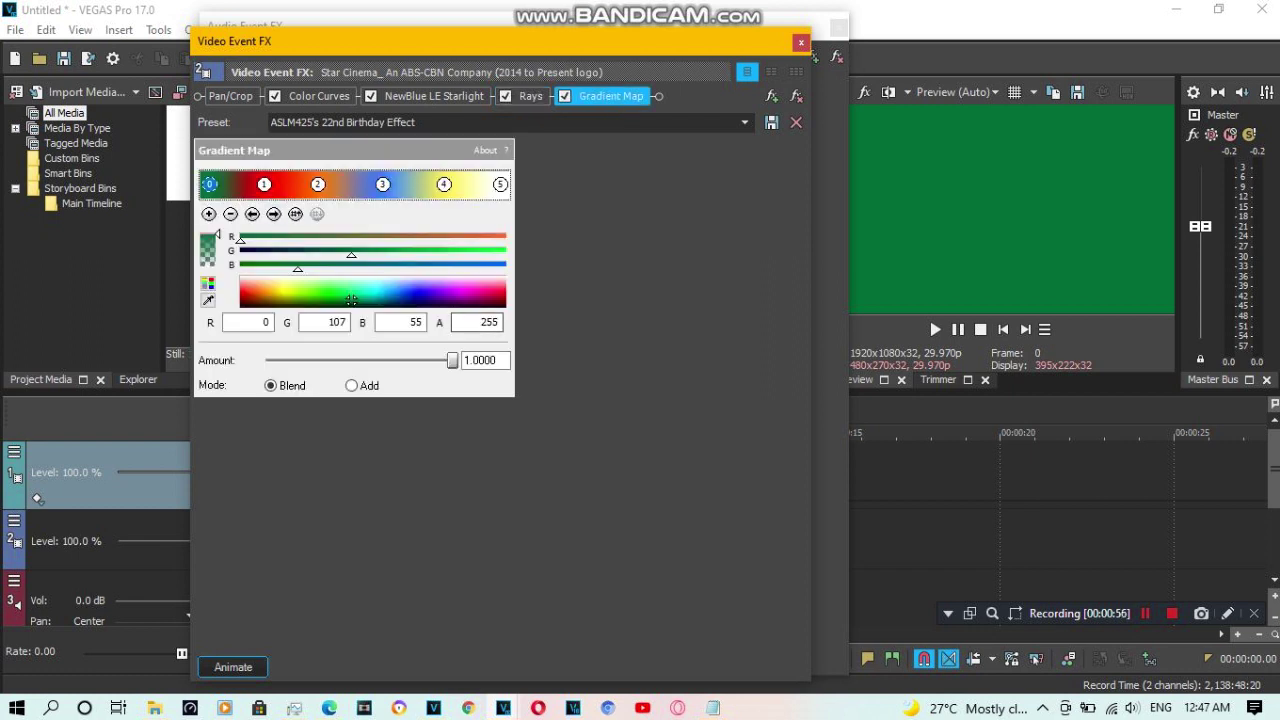
pyautogui.click(273, 214)
pyautogui.click(273, 214)
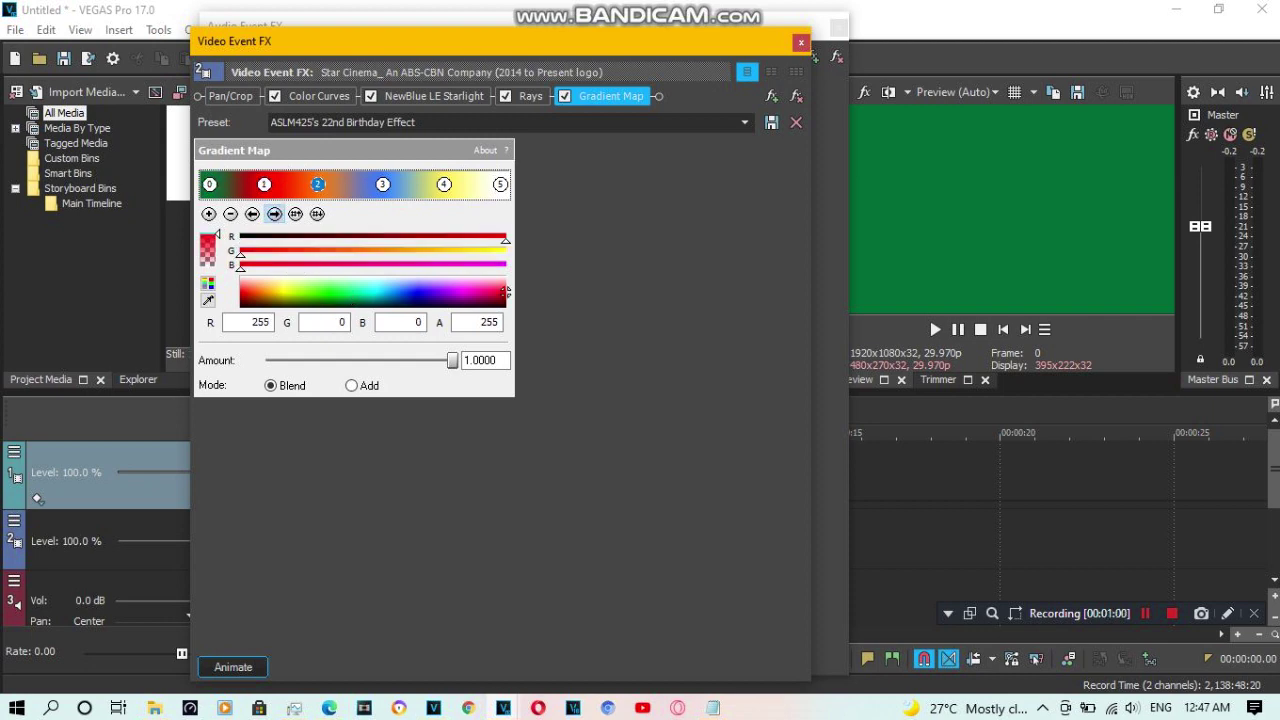
pyautogui.click(273, 214)
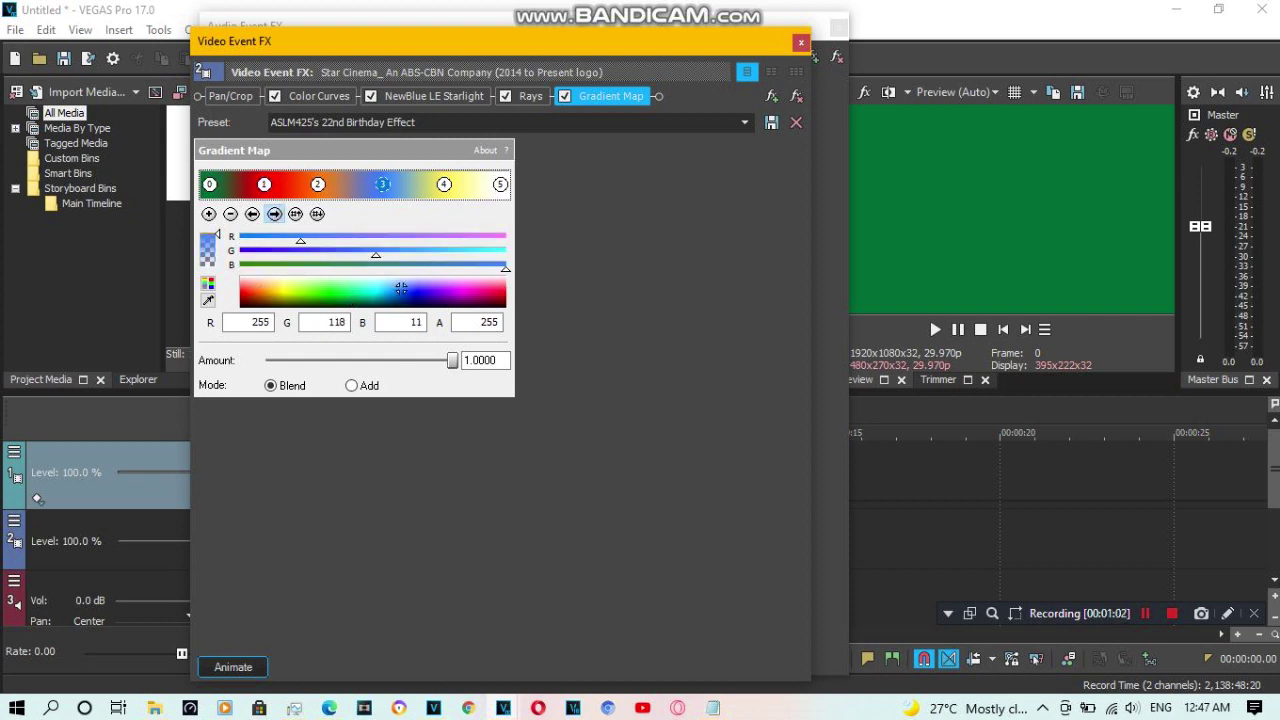
pyautogui.click(273, 214)
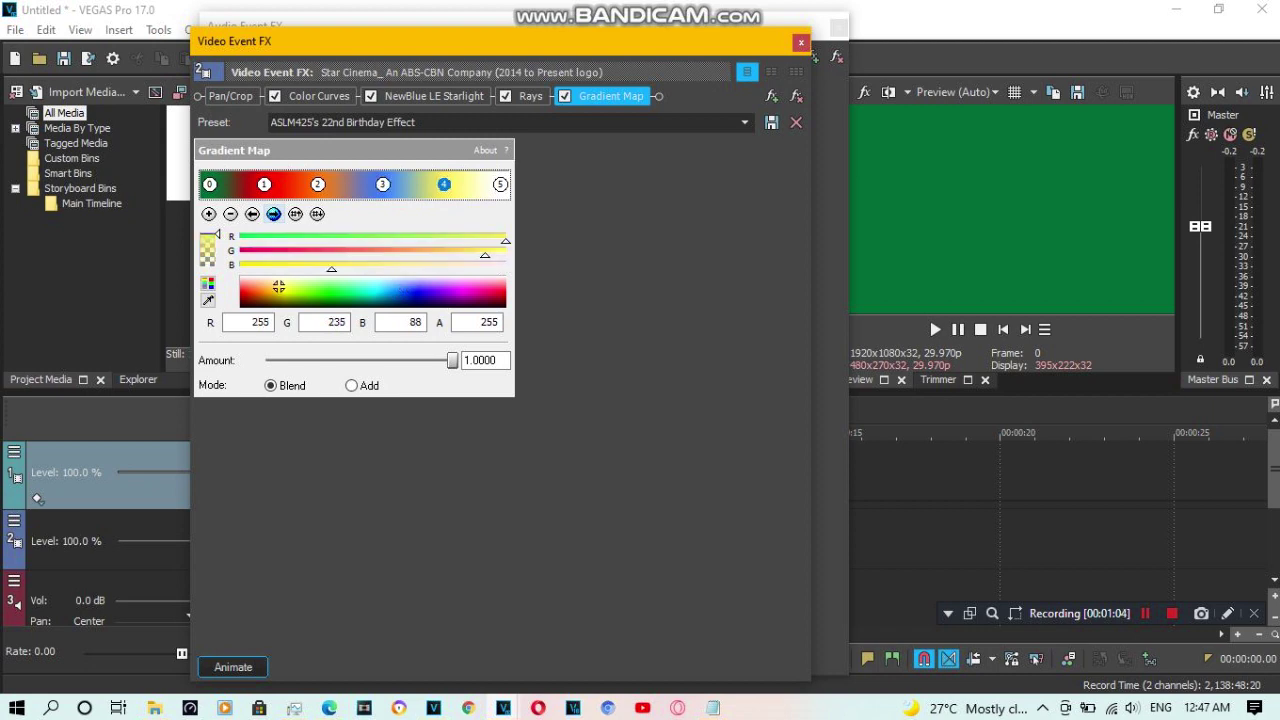
pyautogui.click(273, 214)
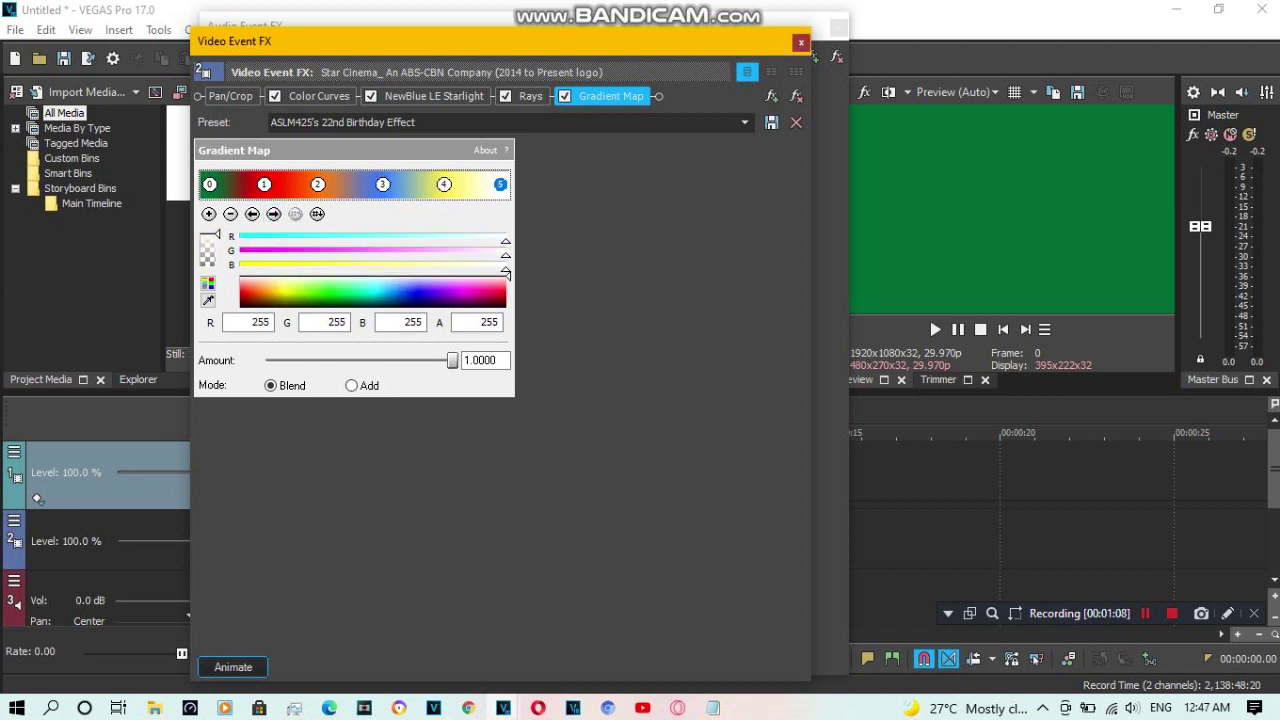
pyautogui.click(801, 42)
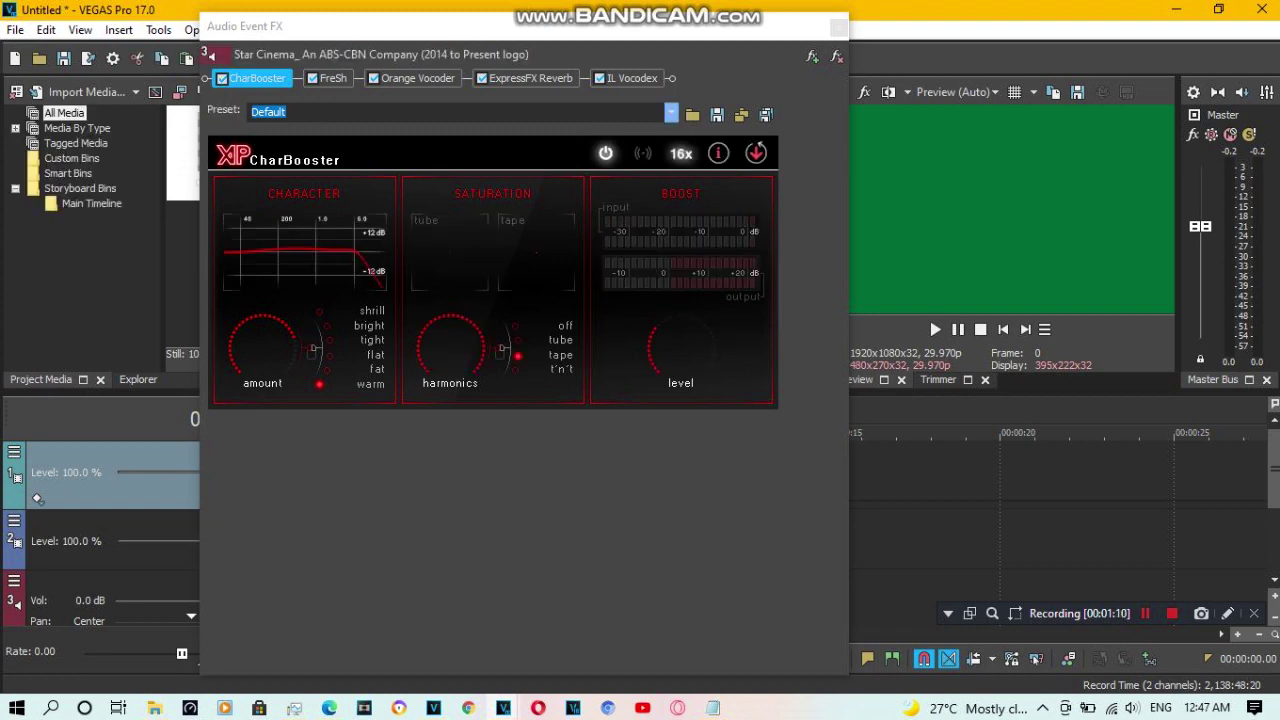
# Step: Enter "Single Coli Warm-Up" as the preset name for the CharBooster audio effect
pyautogui.click(671, 113)
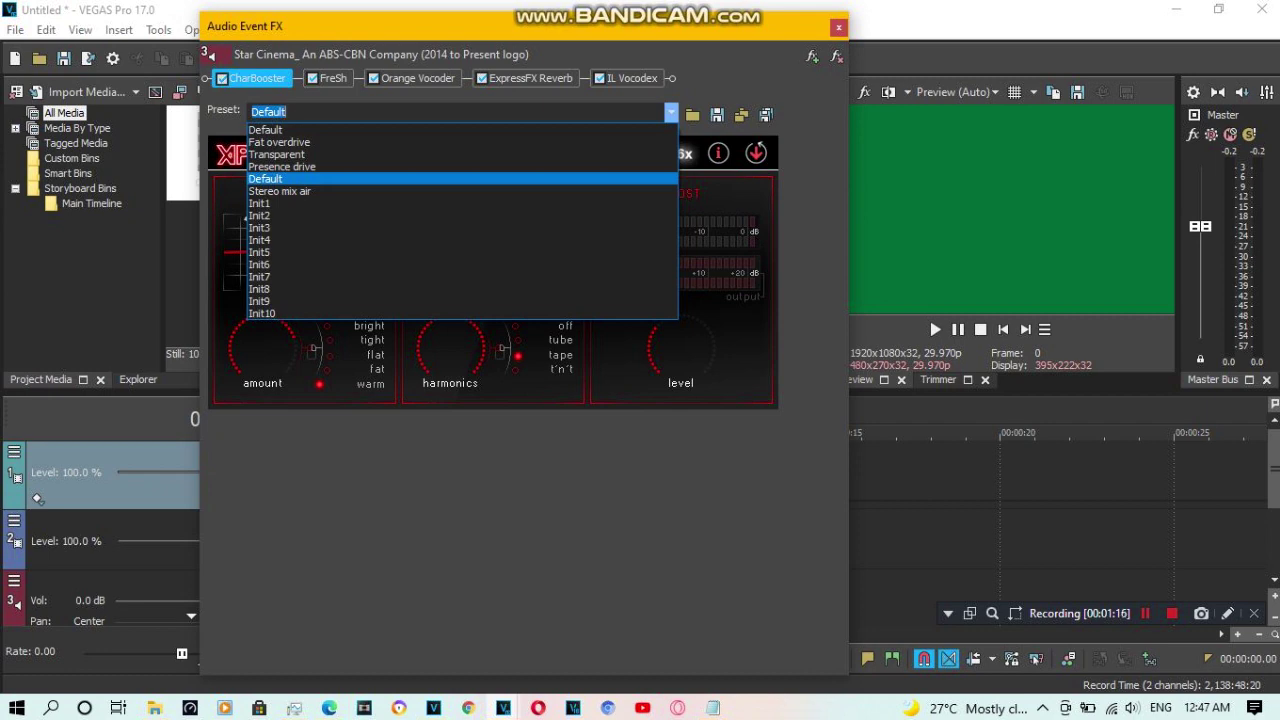
pyautogui.press('Return')
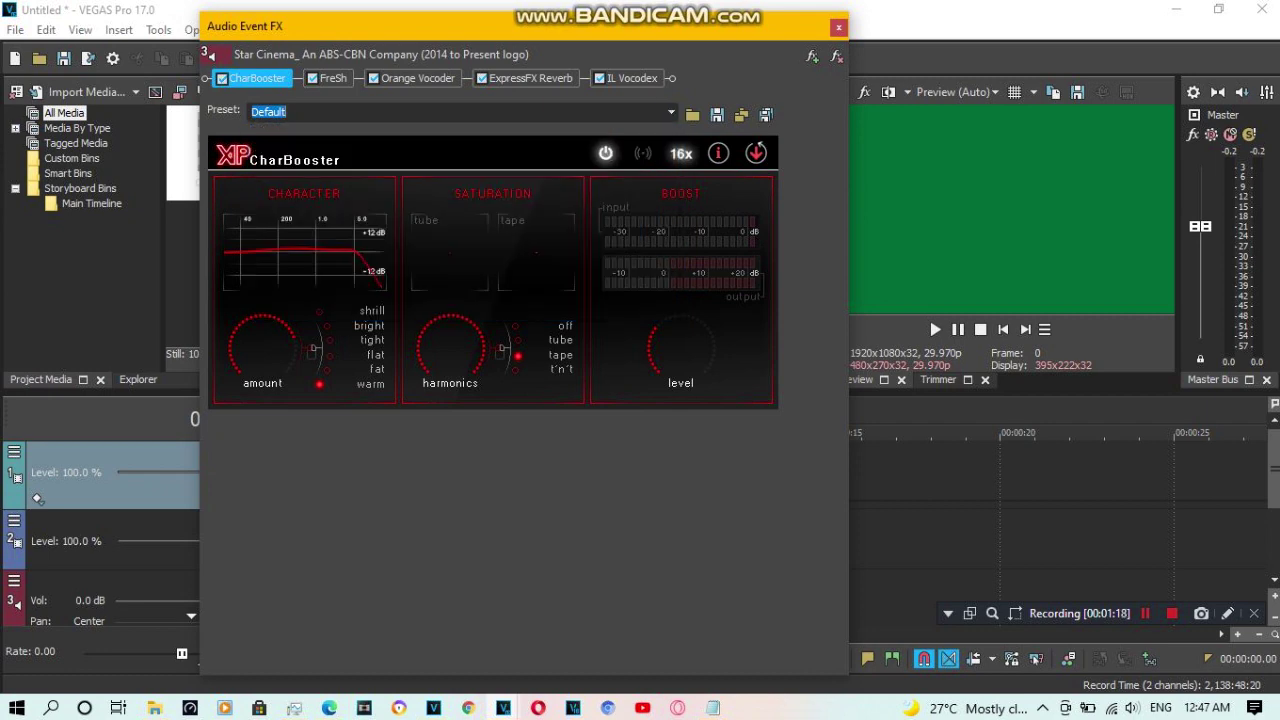
pyautogui.write('Sin')
pyautogui.write('g')
pyautogui.write('l')
pyautogui.write('e')
pyautogui.write('Col')
pyautogui.write('l')
pyautogui.write(' Warn')
pyautogui.press('BackSpace')
pyautogui.write('m-Up')
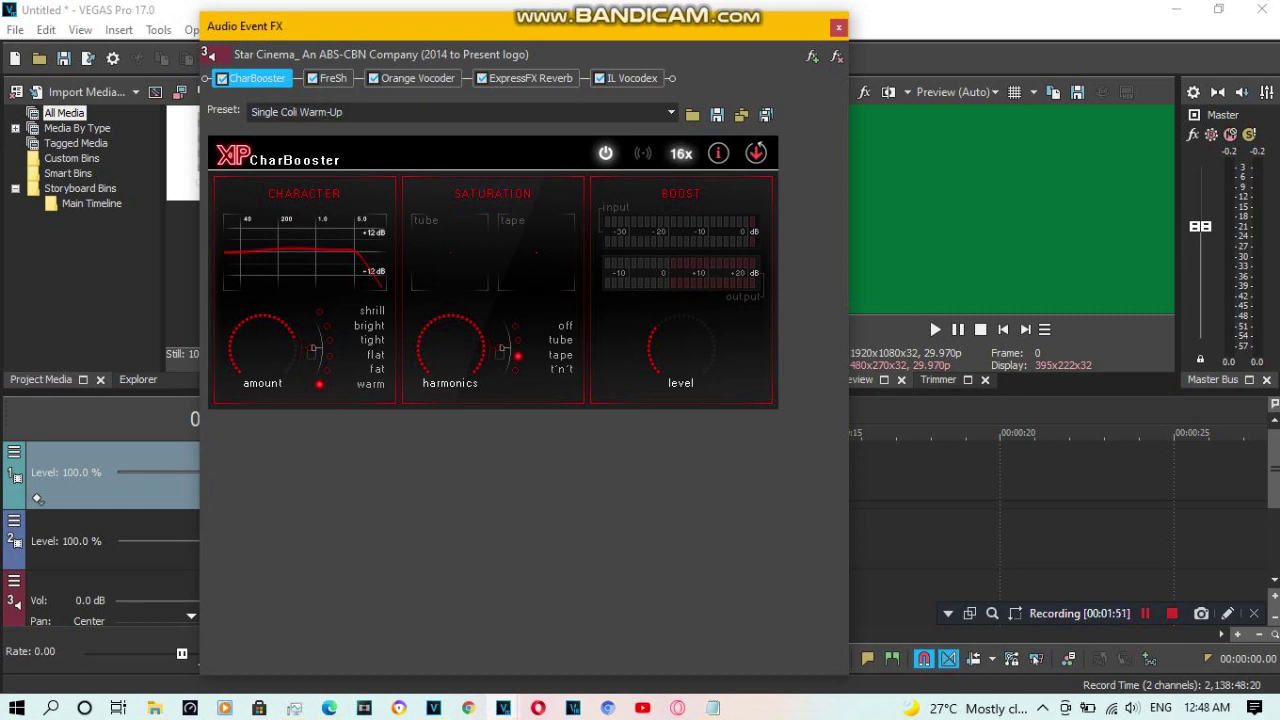
# Step: Check the FreSh effect's PS - Drunken Pitcher preset and its list of available presets
pyautogui.click(333, 78)
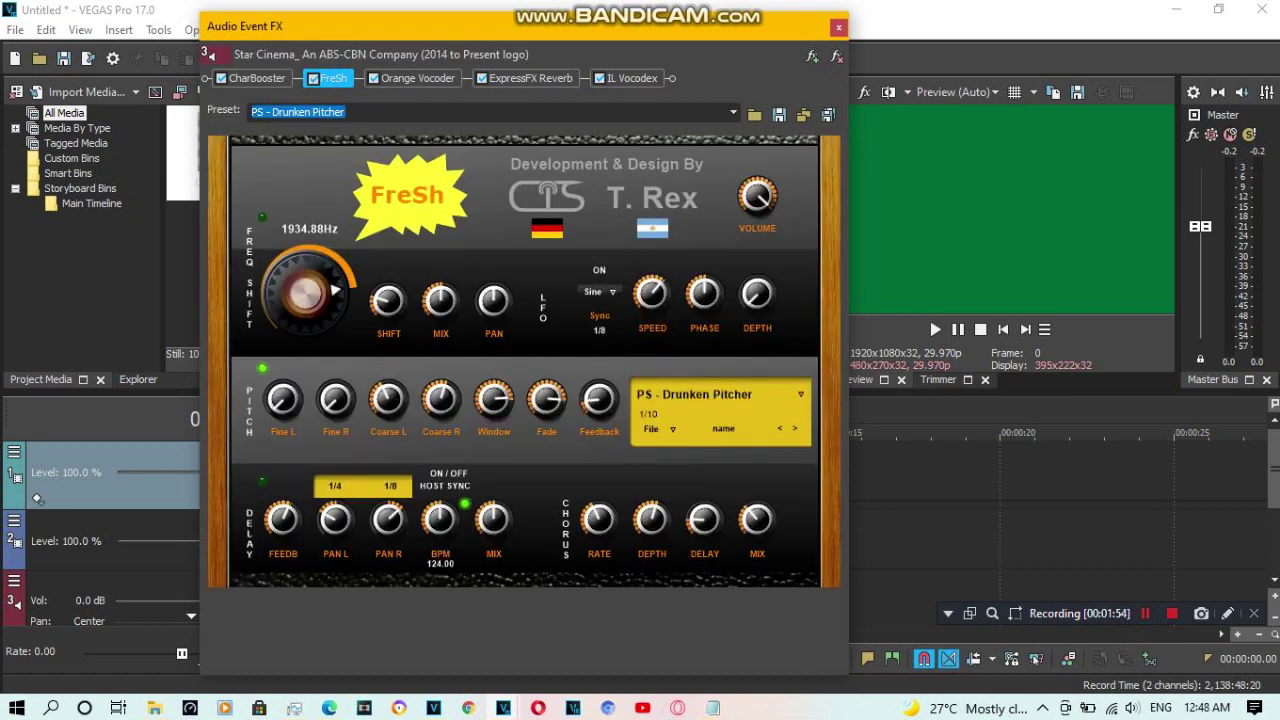
pyautogui.click(345, 112)
pyautogui.doubleClick(345, 112)
pyautogui.click(345, 112)
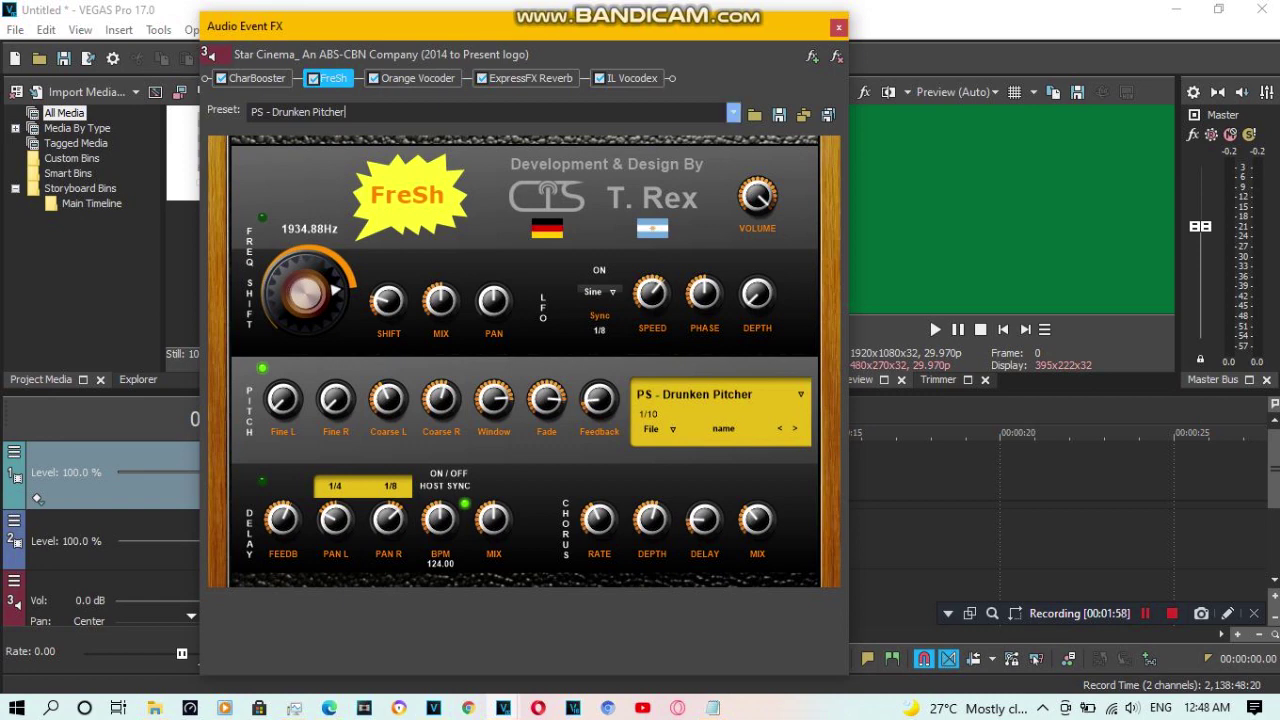
pyautogui.click(733, 112)
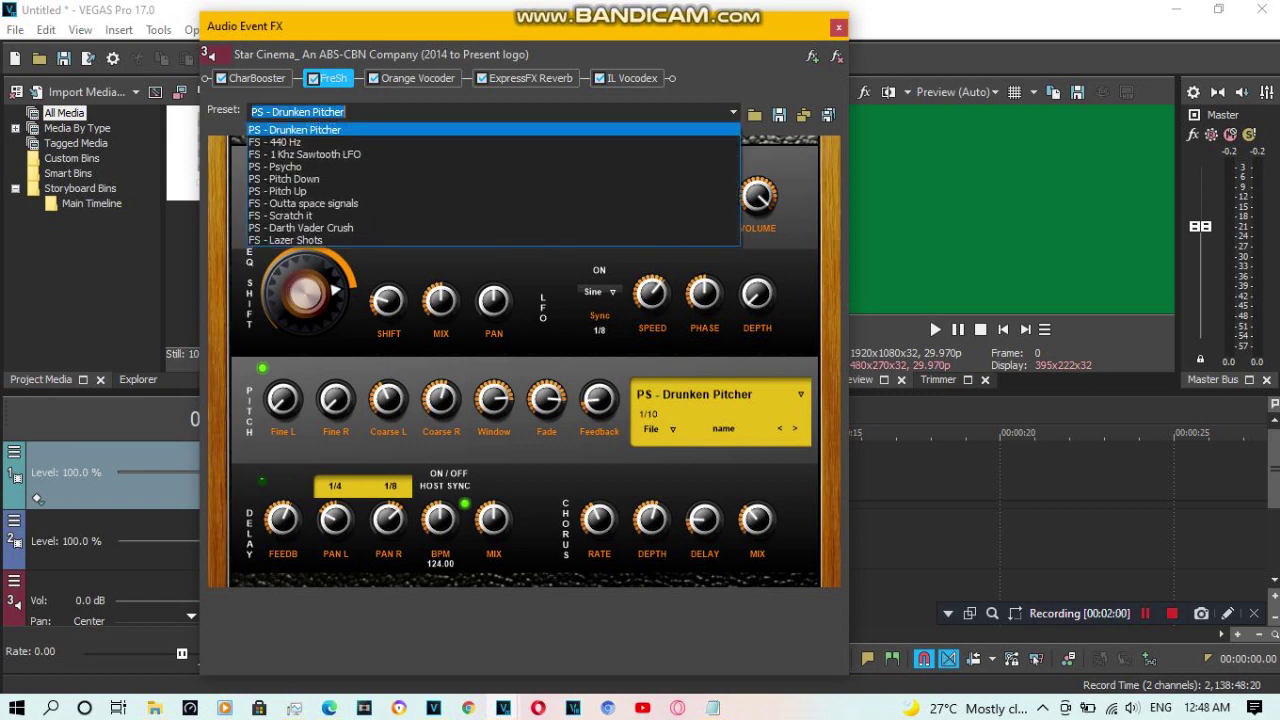
pyautogui.click(733, 112)
pyautogui.click(346, 112)
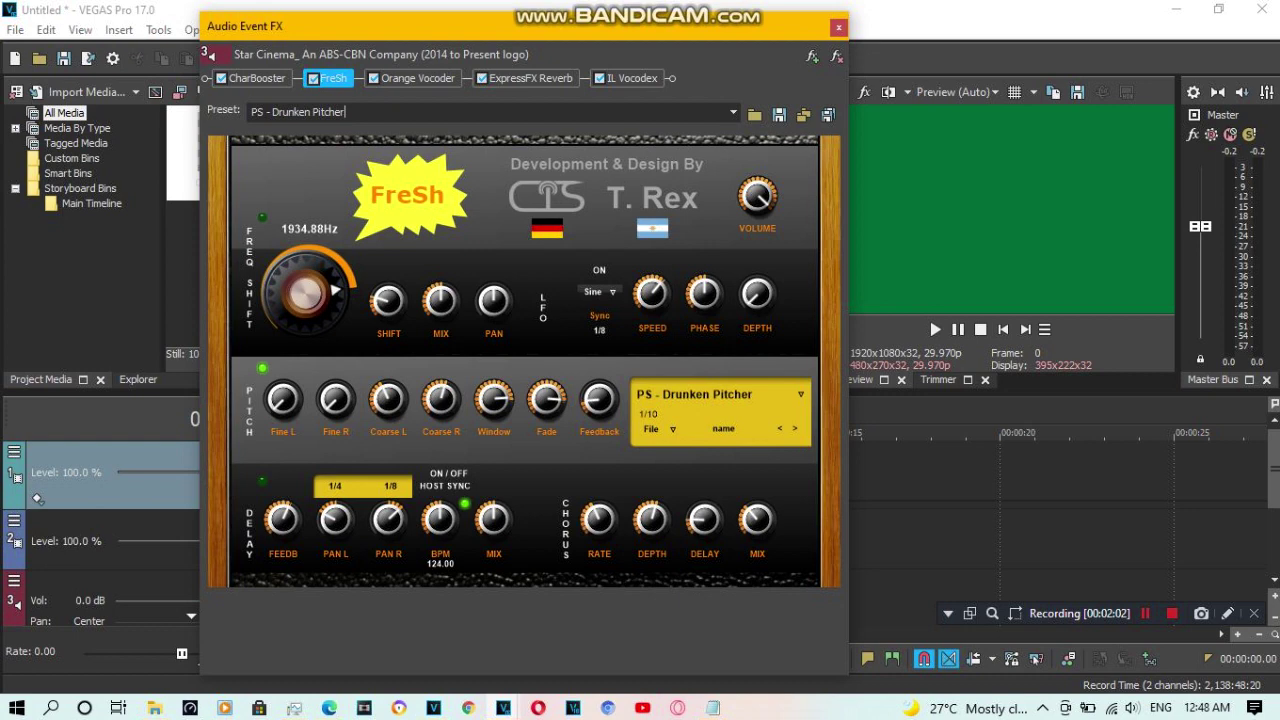
# Step: Choose the Ethereal Voices program in Orange Vocoder and enter "Ethereal Voices" as its preset name
pyautogui.click(417, 78)
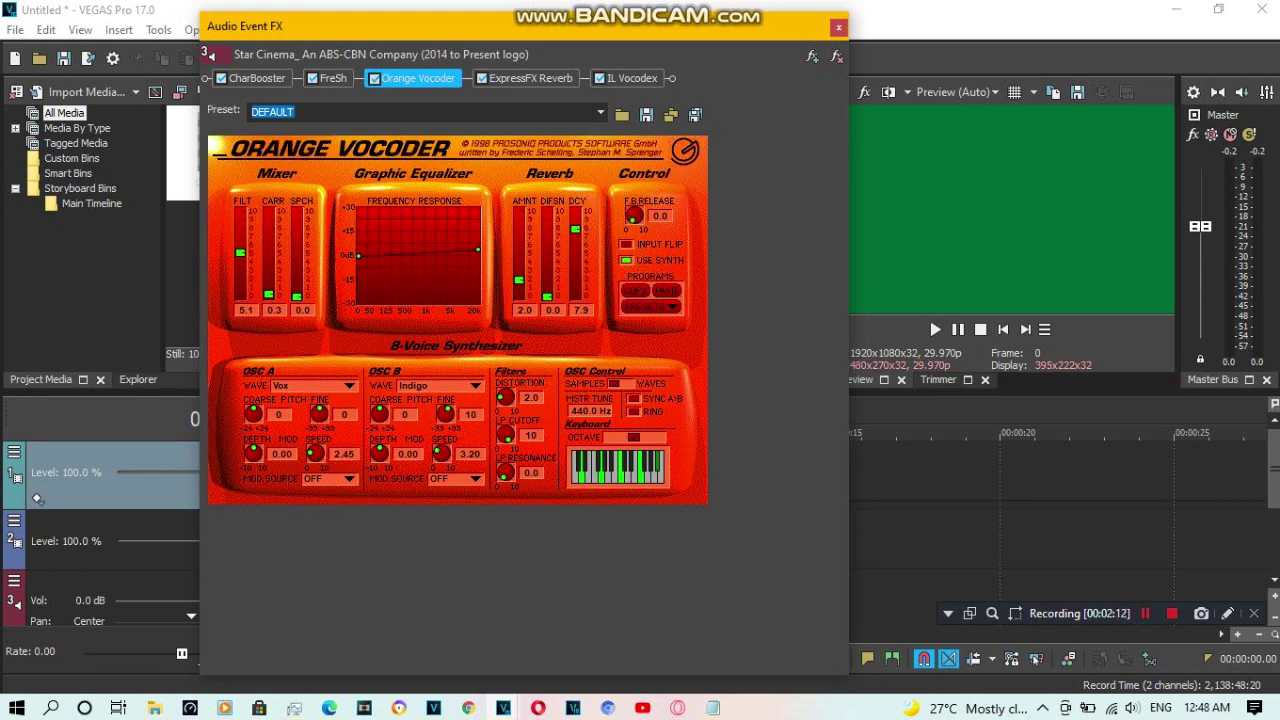
pyautogui.click(600, 111)
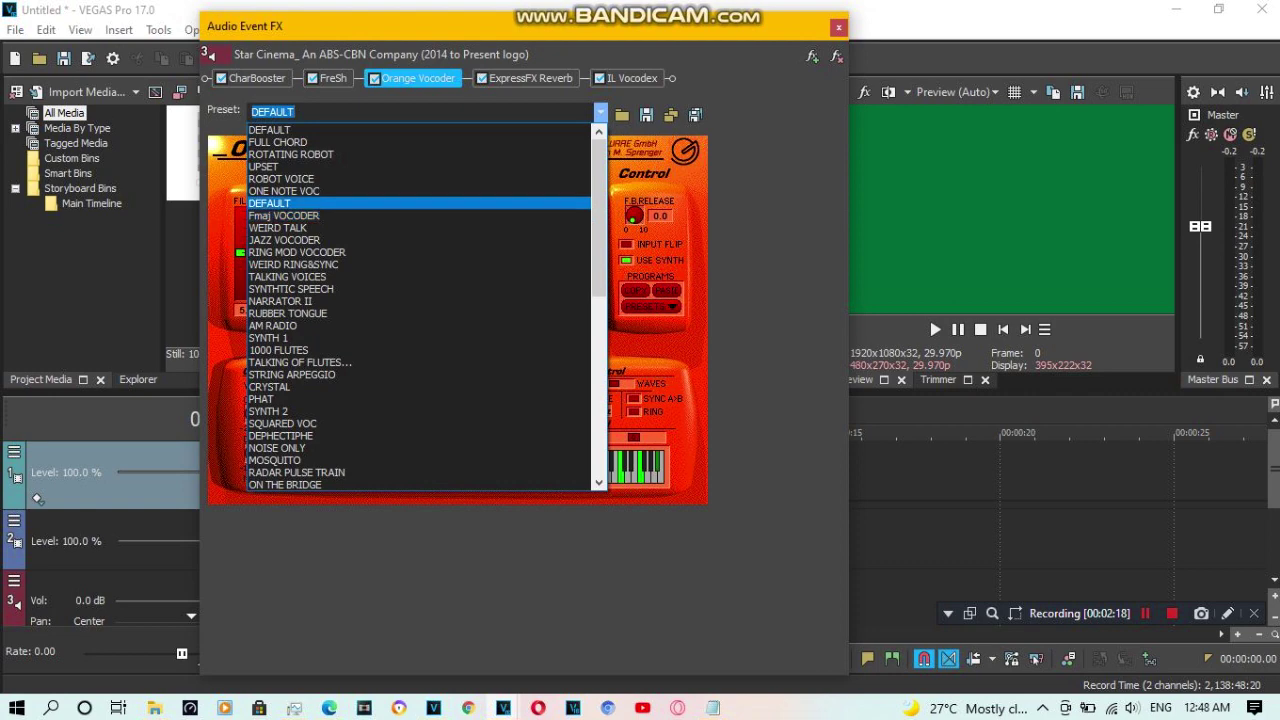
pyautogui.click(320, 203)
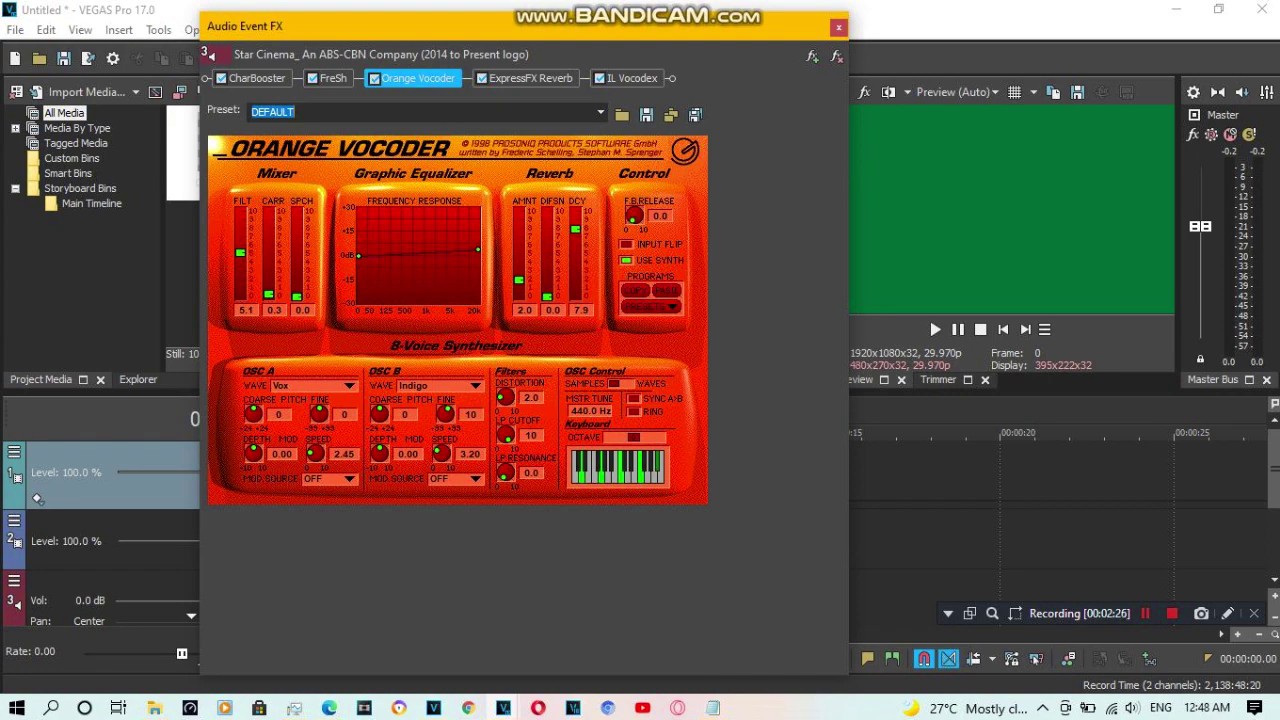
pyautogui.click(651, 306)
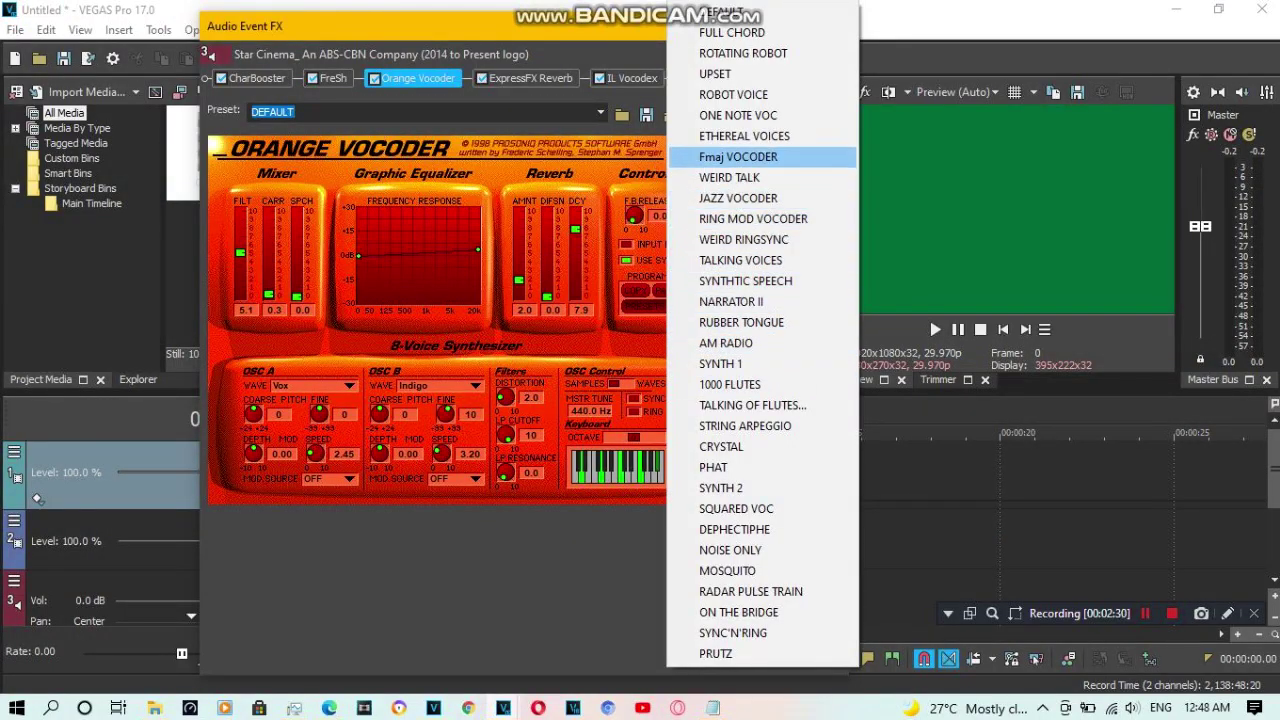
pyautogui.click(744, 136)
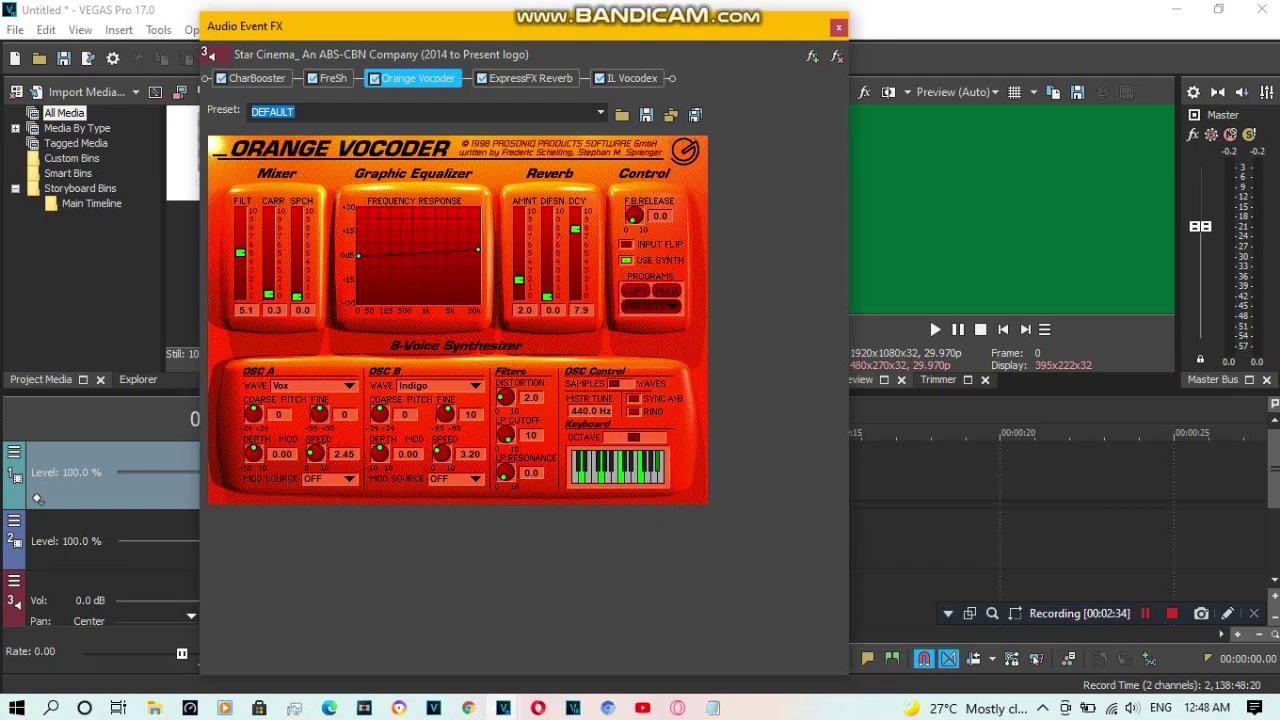
pyautogui.write('Ethereal Voices')
pyautogui.press('Return')
pyautogui.click(322, 112)
# Step: Apply the "[Sys] Default all parameters" preset to the ExpressFX Reverb effect
pyautogui.click(530, 78)
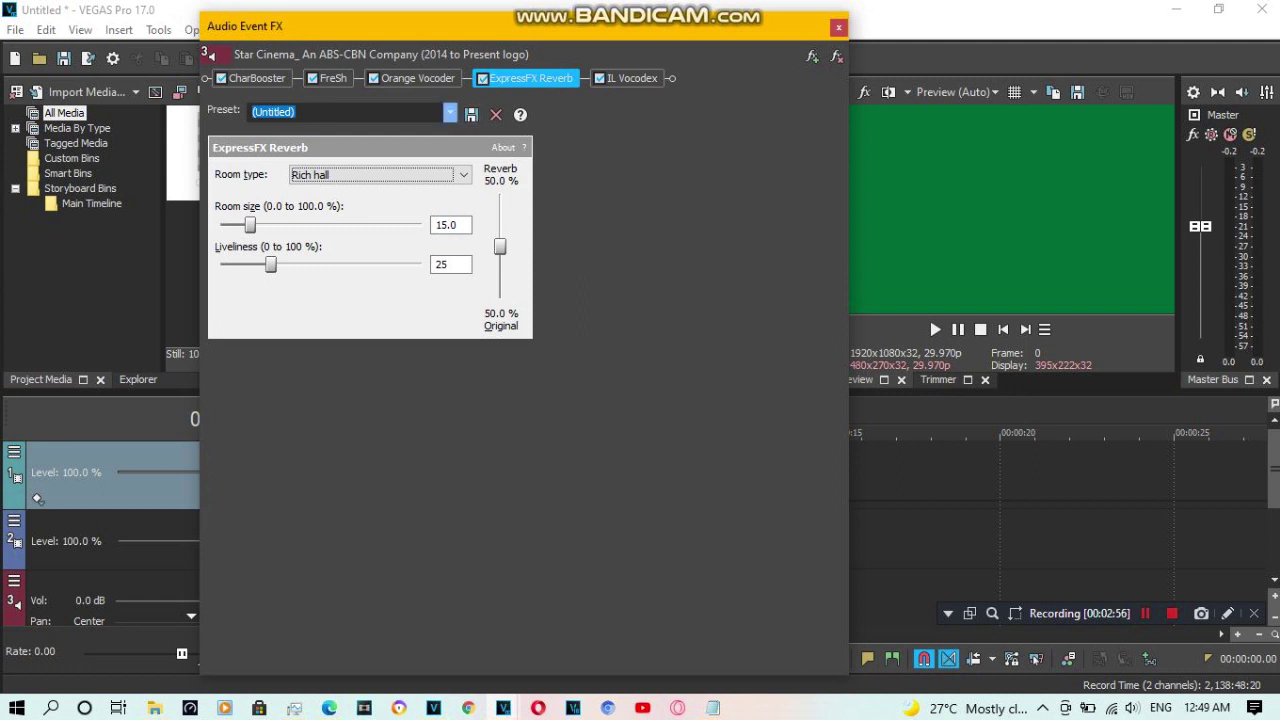
pyautogui.click(450, 113)
pyautogui.press('Down')
pyautogui.press('Return')
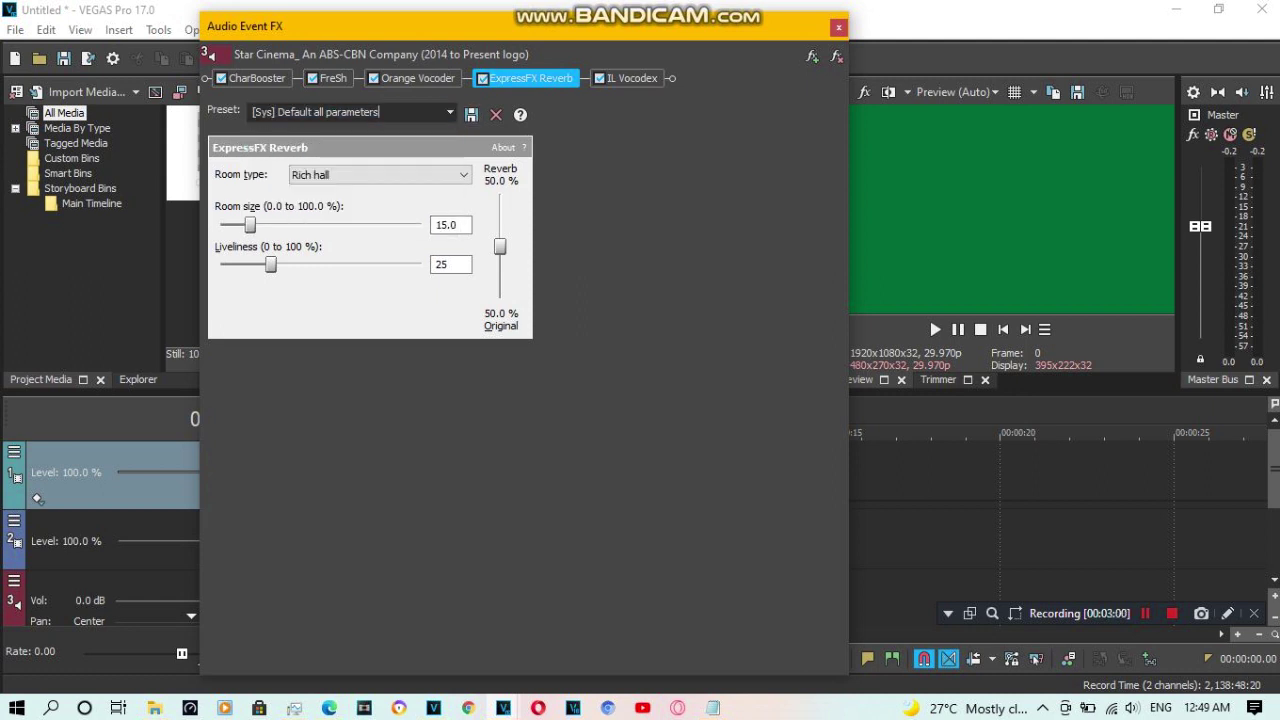
# Step: Show the IL Vocodex settings, and move and narrow the Audio Event FX window to uncover the video preview
pyautogui.click(632, 78)
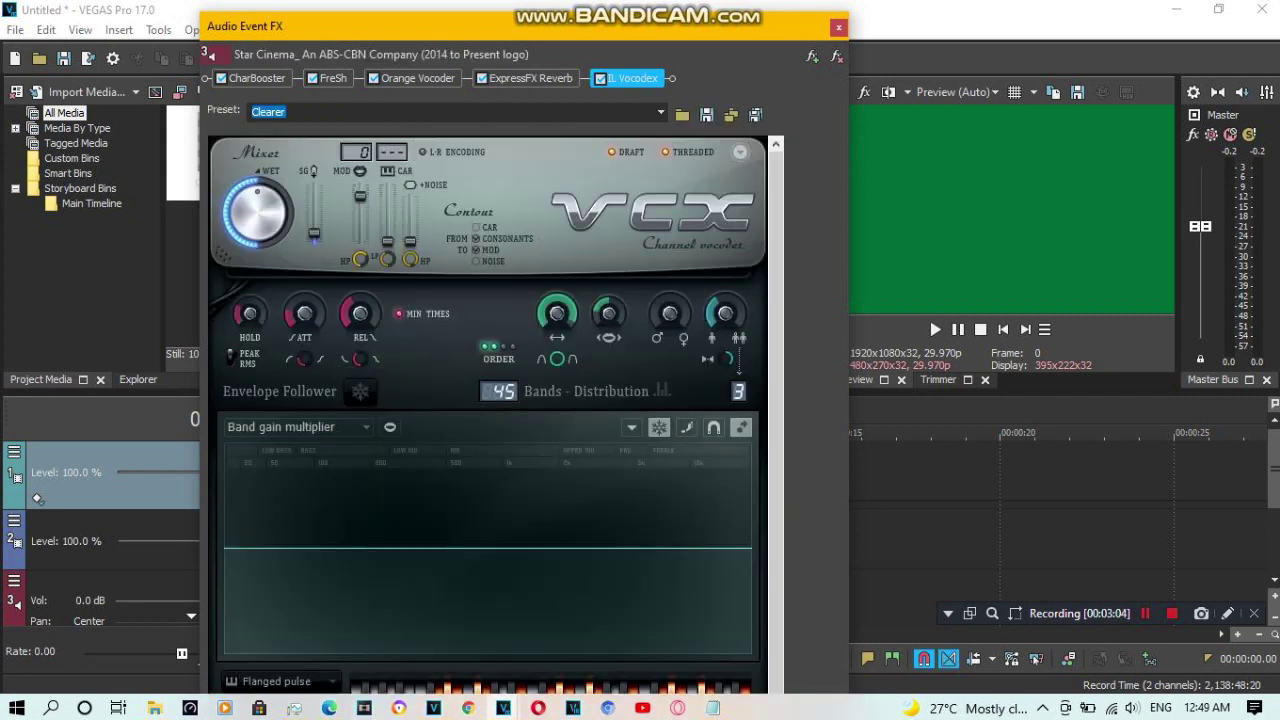
pyautogui.moveTo(564, 14)
pyautogui.mouseDown()
pyautogui.moveTo(560, 28)
pyautogui.moveTo(558, 4)
pyautogui.moveTo(560, 33)
pyautogui.moveTo(568, 23)
pyautogui.mouseUp()
pyautogui.moveTo(830, 188); pyautogui.dragTo(776, 181)
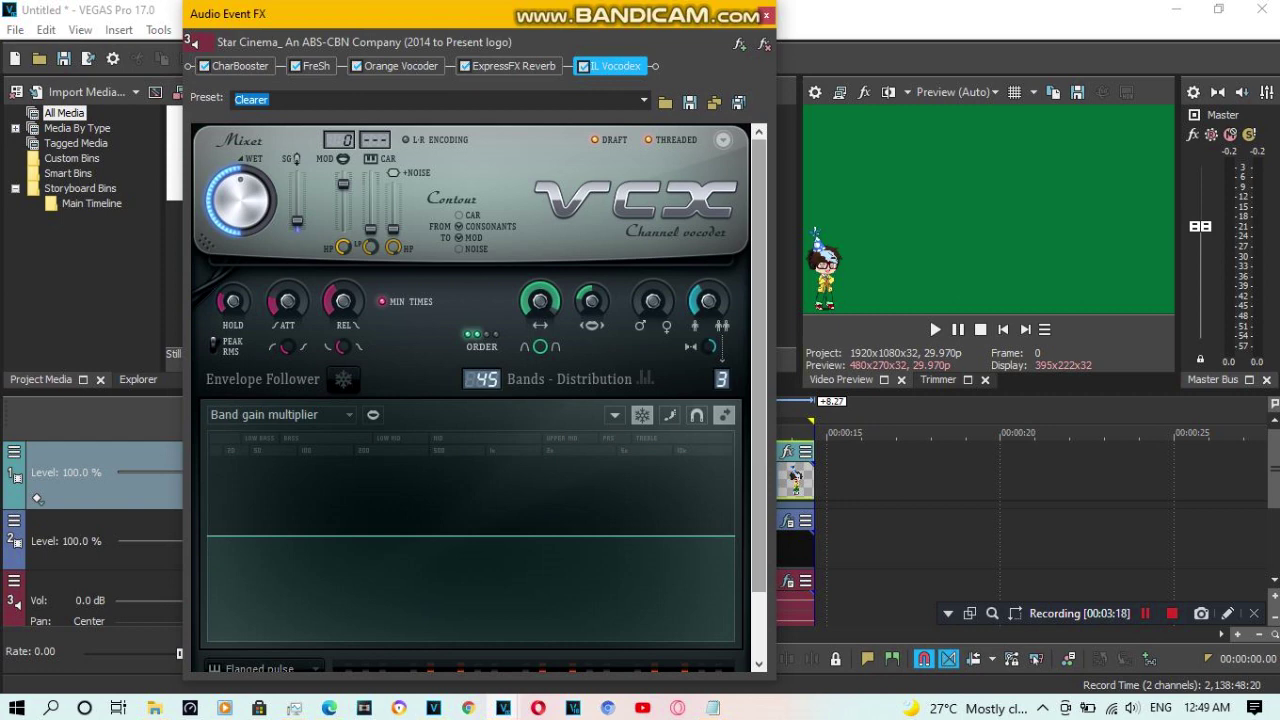
# Step: Show the attack, release and band control values in IL Vocodex's lower section, with the Clearer preset loaded
pyautogui.scroll(-2, 478, 400)
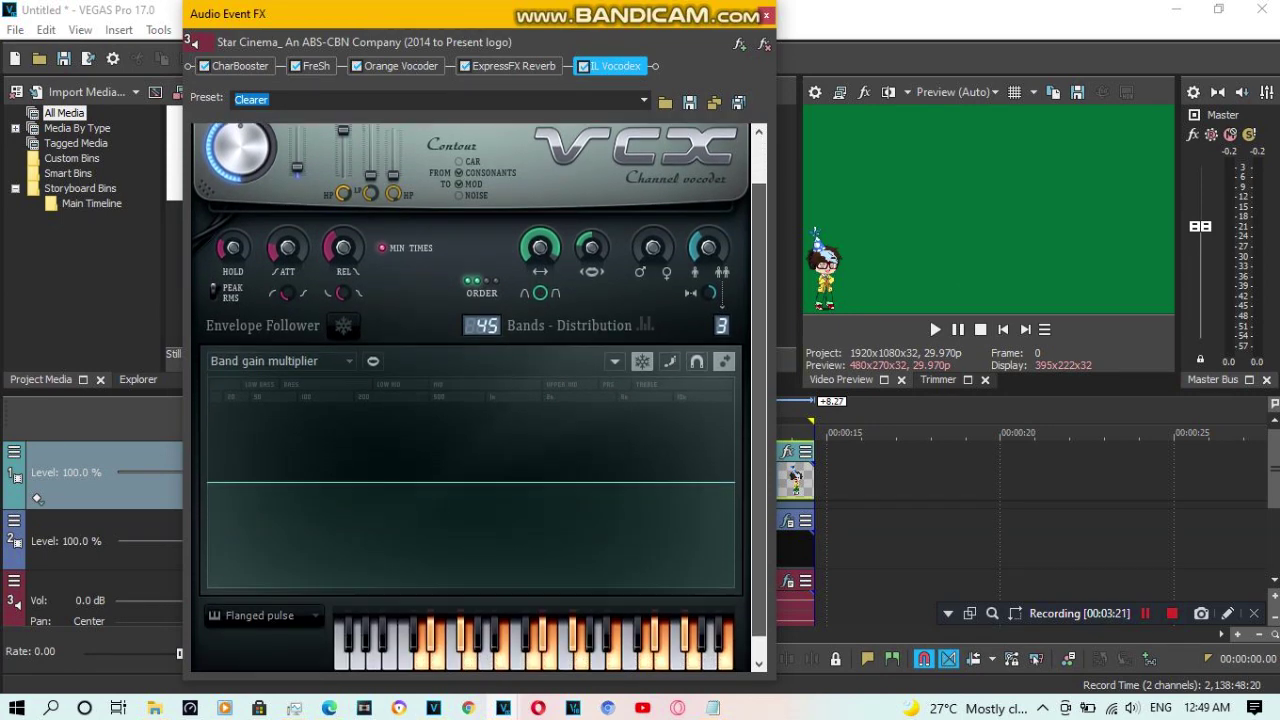
pyautogui.scroll(-1, 478, 400)
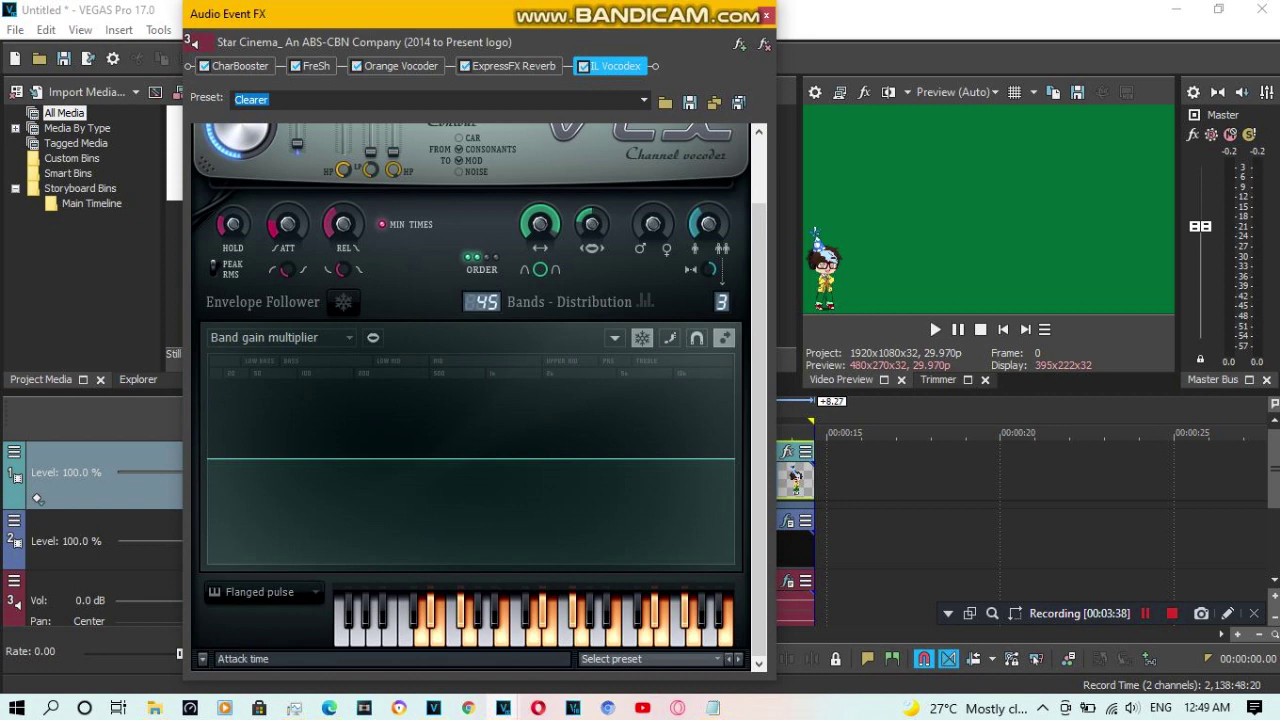
pyautogui.moveTo(288, 224); pyautogui.dragTo(288, 216)
pyautogui.moveTo(343, 224); pyautogui.dragTo(343, 216)
pyautogui.moveTo(288, 269); pyautogui.dragTo(288, 271)
pyautogui.moveTo(288, 271); pyautogui.dragTo(288, 272)
pyautogui.moveTo(343, 269); pyautogui.dragTo(343, 272)
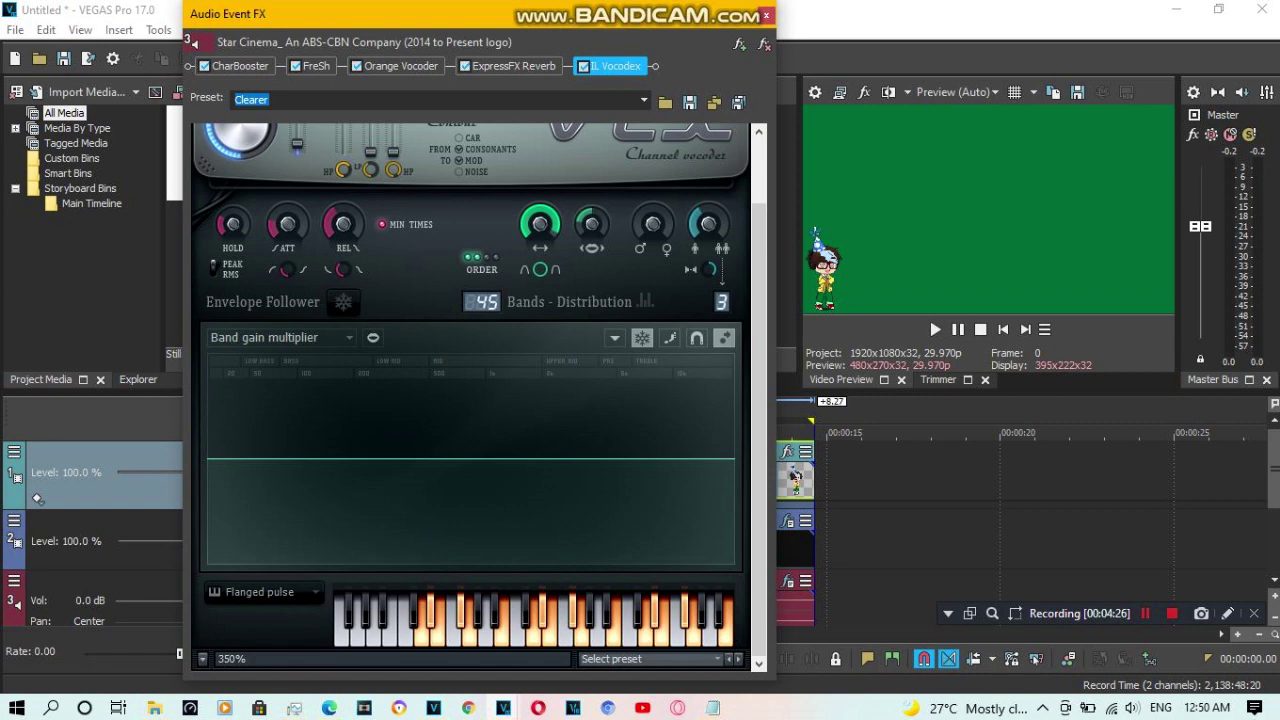
pyautogui.moveTo(540, 223); pyautogui.dragTo(540, 226)
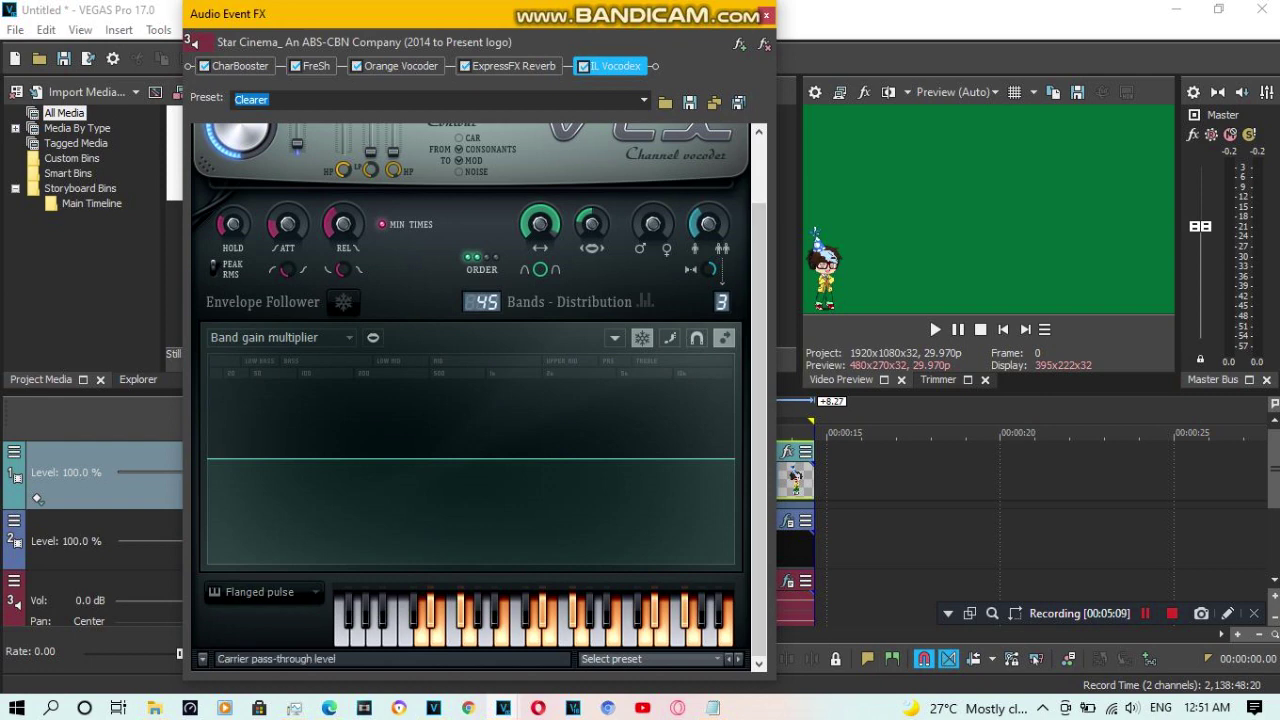
pyautogui.click(300, 100)
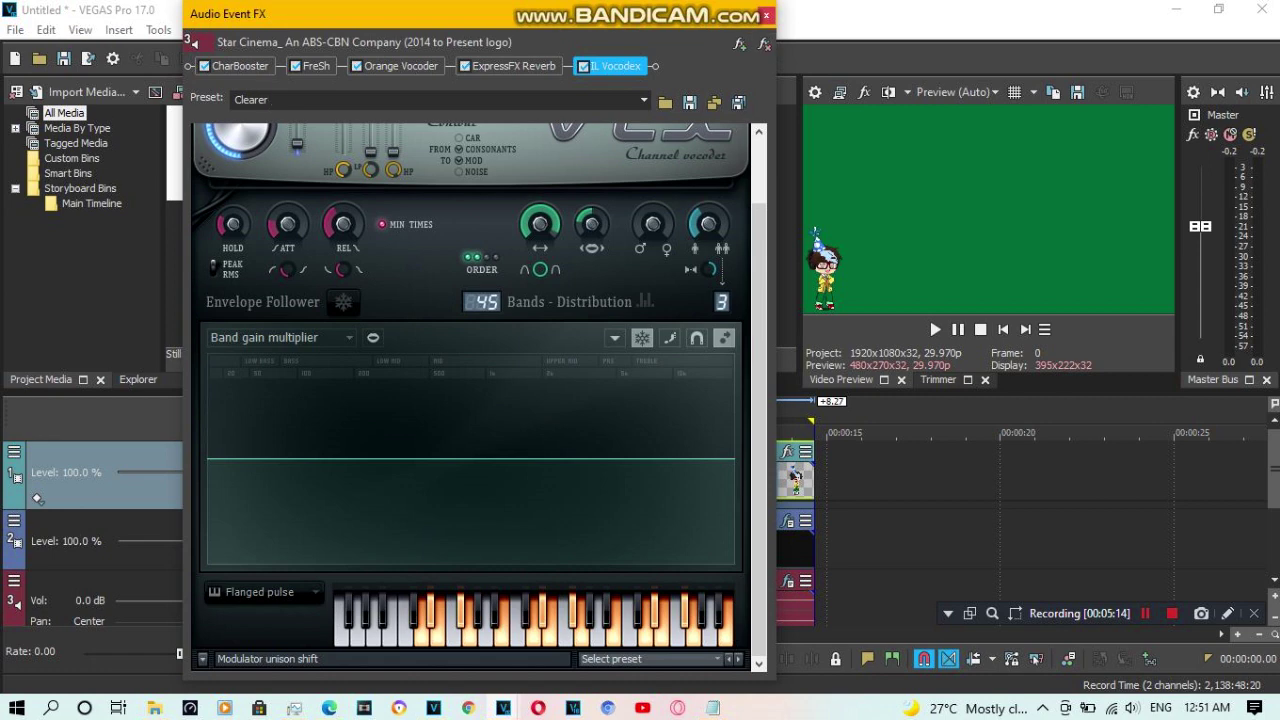
# Step: Close the Audio Event FX window and play the timeline from the start to preview the finished effect
pyautogui.click(766, 16)
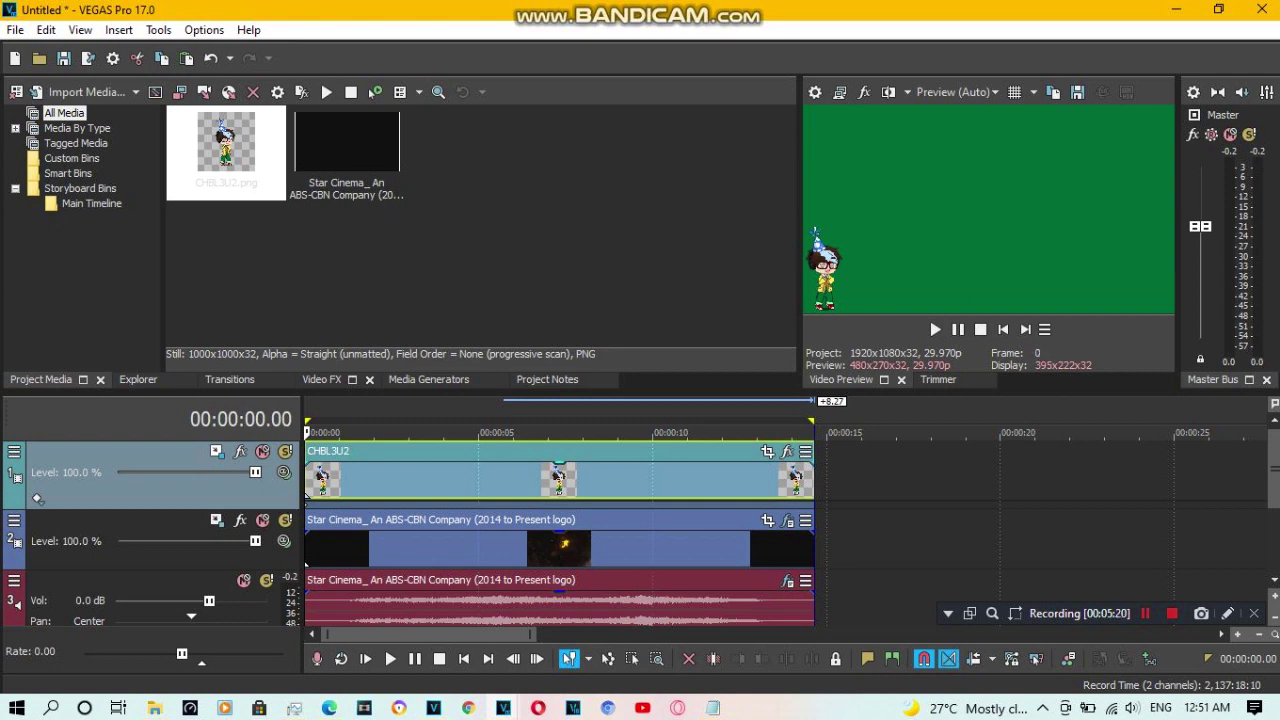
pyautogui.click(566, 480)
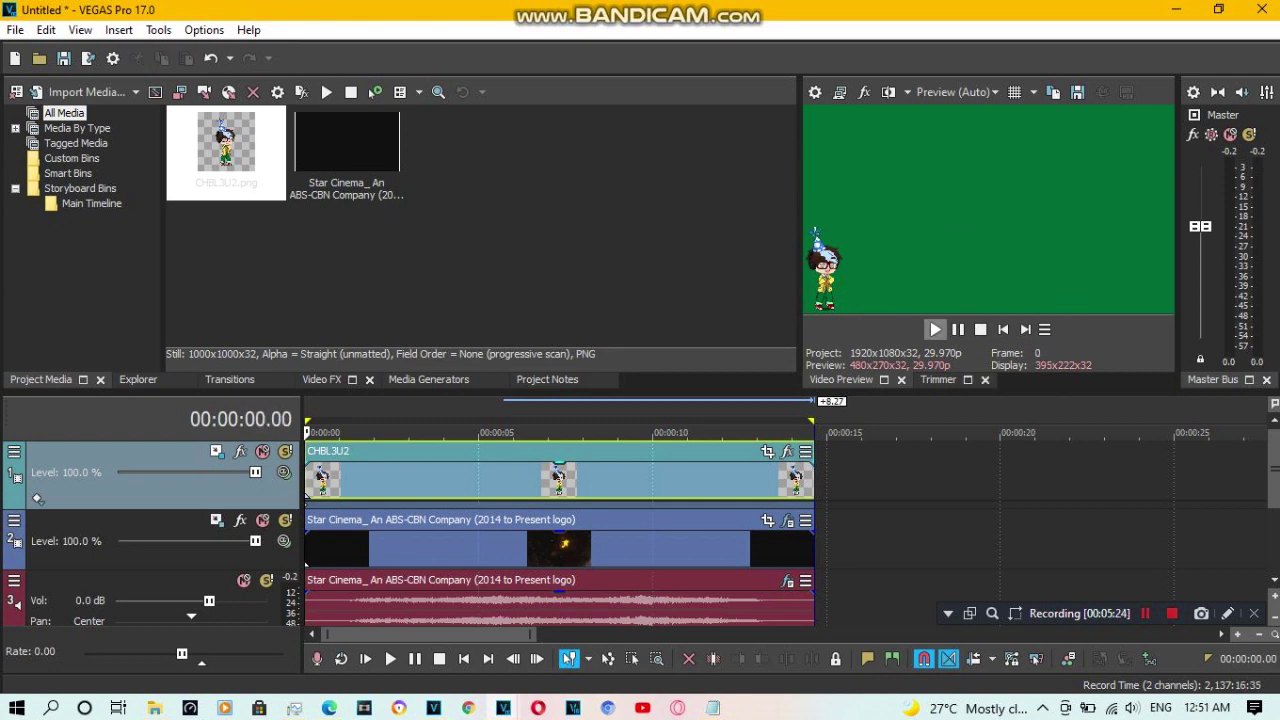
pyautogui.click(935, 329)
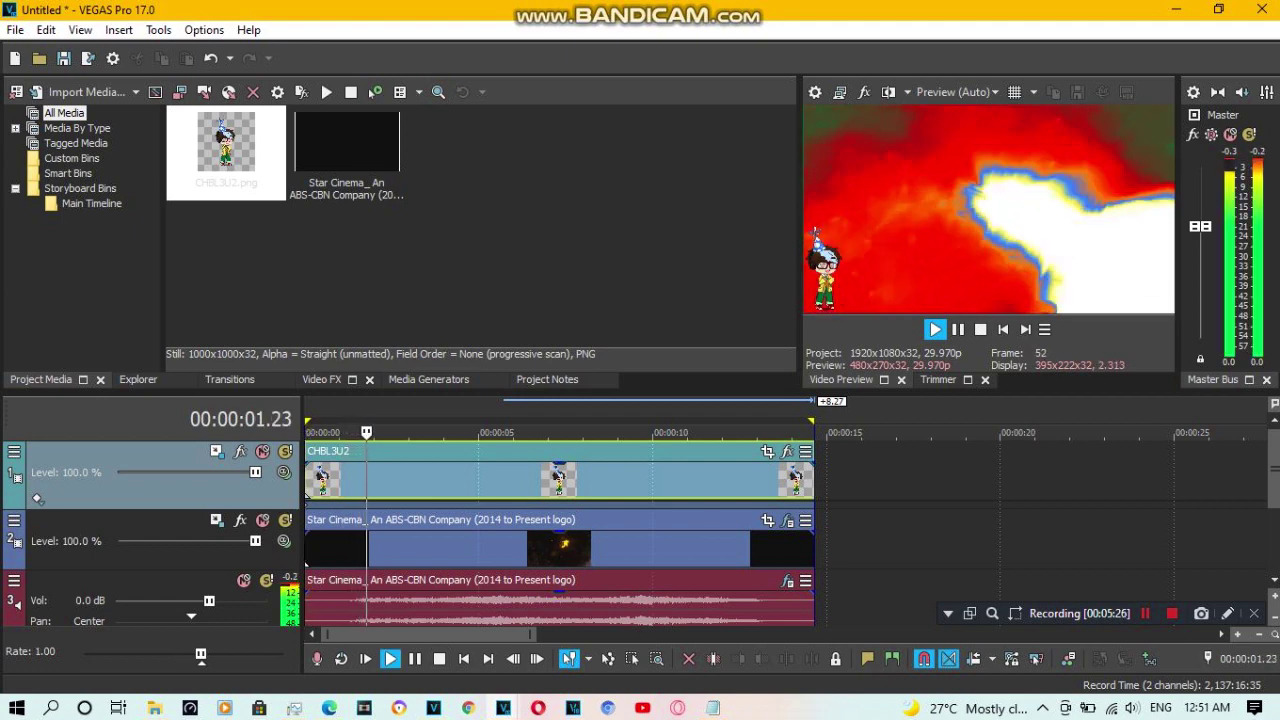